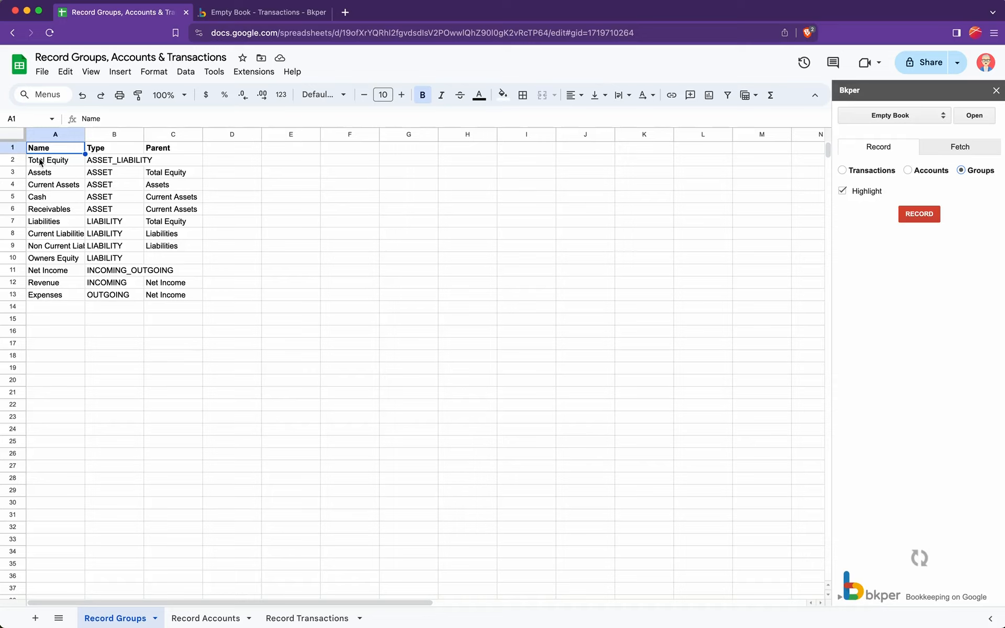
Step: Try to record the Total Equity and Assets rows as groups in the Empty Book and check them in Bkper
drag(41, 162, 170, 176)
click(920, 215)
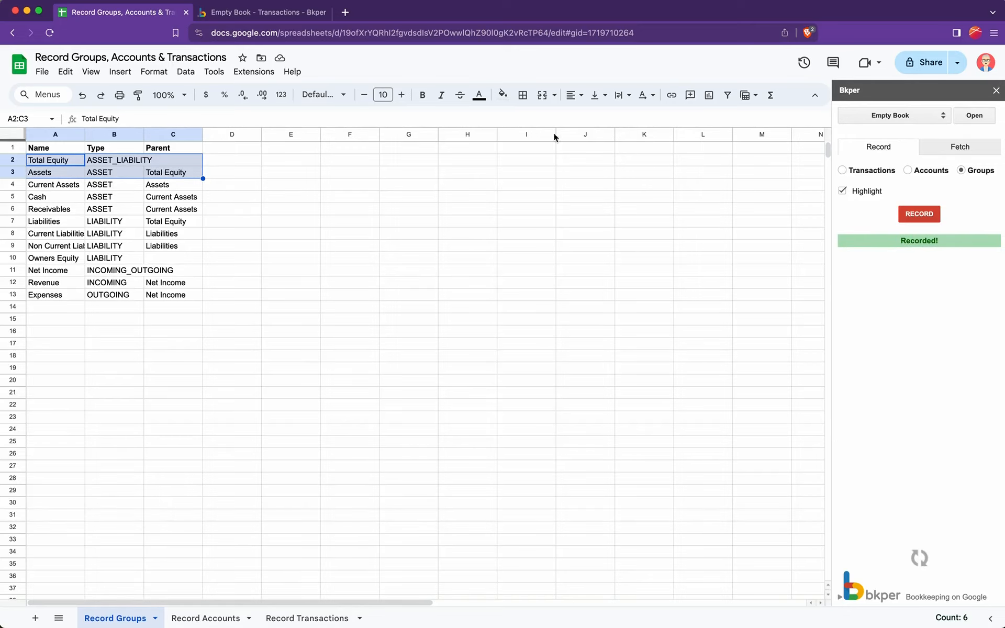
click(265, 13)
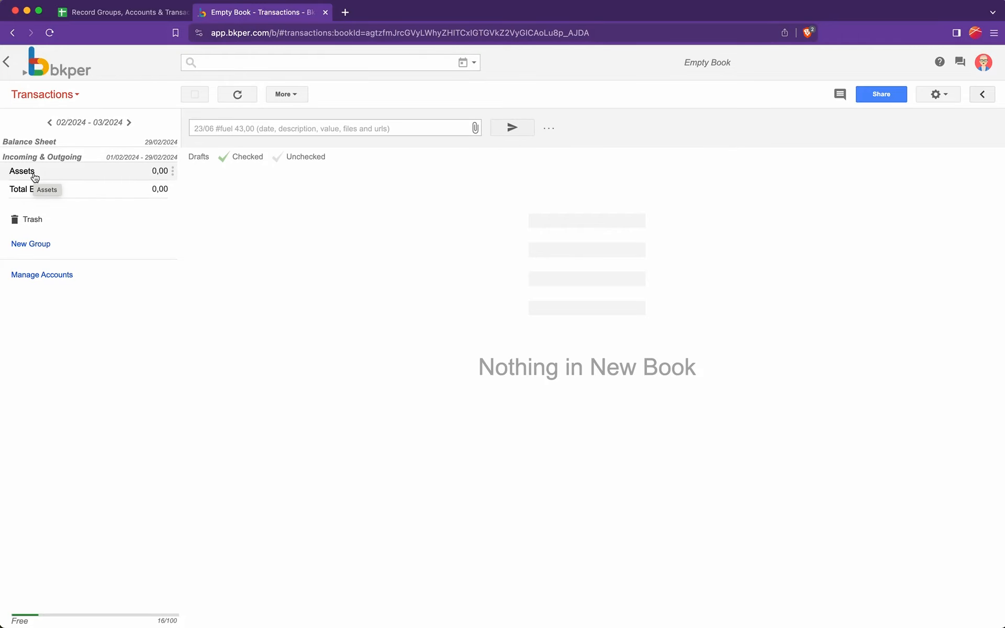
click(110, 12)
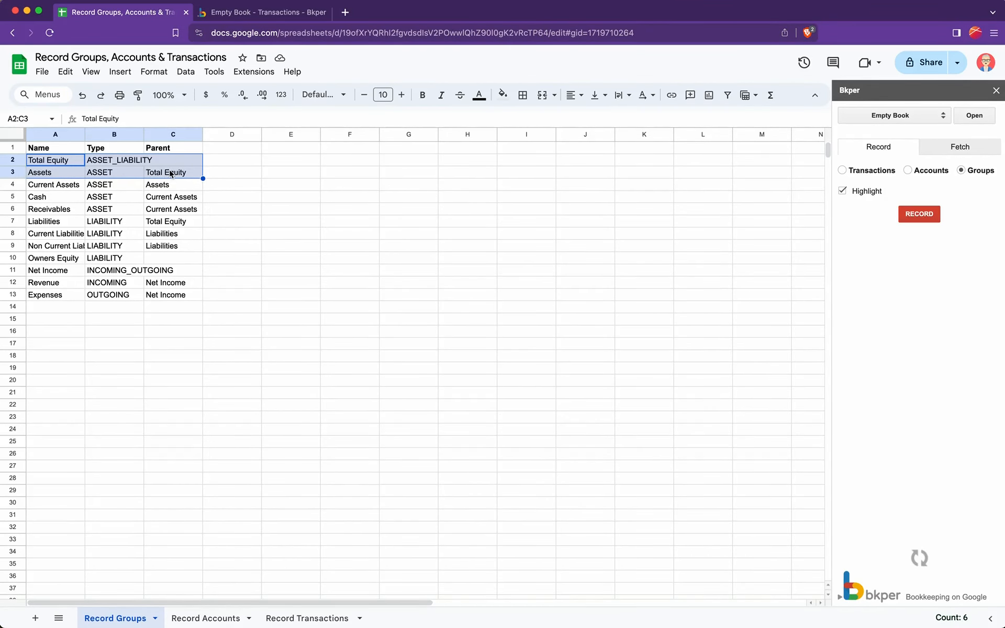
click(235, 12)
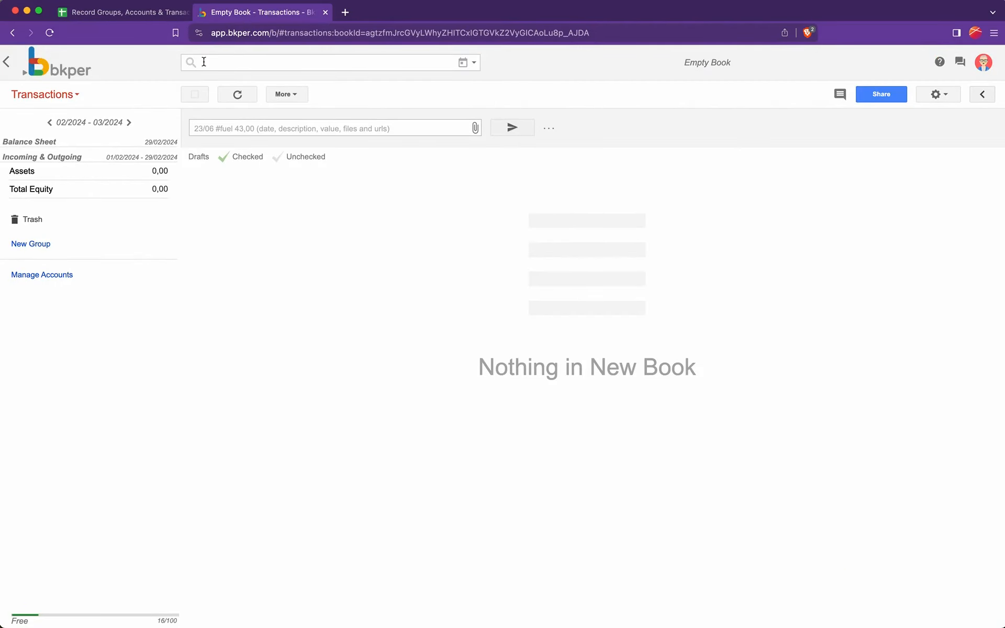
Step: Permanently delete the Assets and Total Equity groups from the Bkper book
click(172, 171)
click(204, 239)
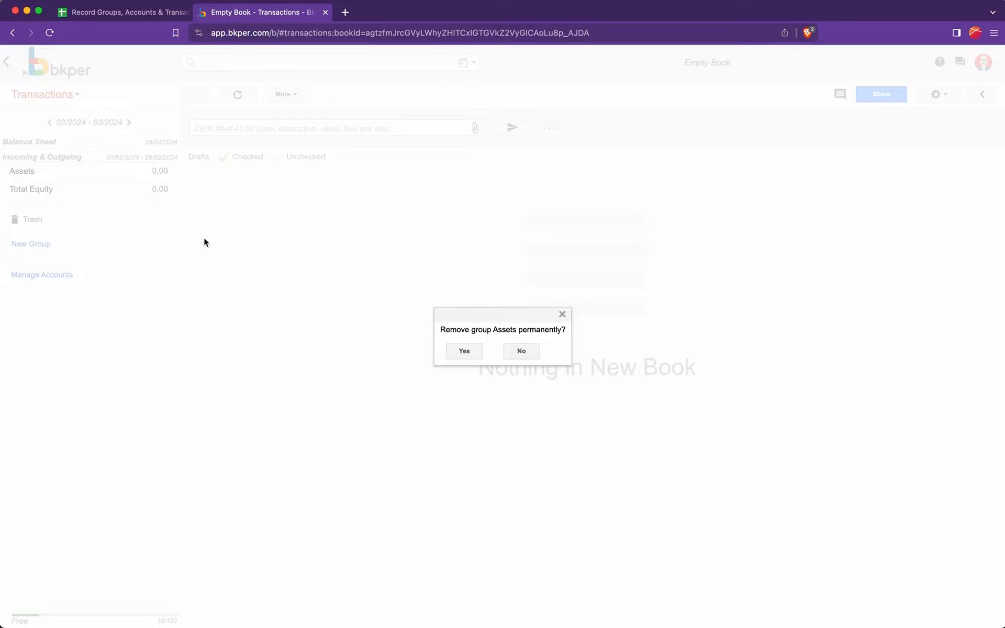
click(463, 351)
click(172, 170)
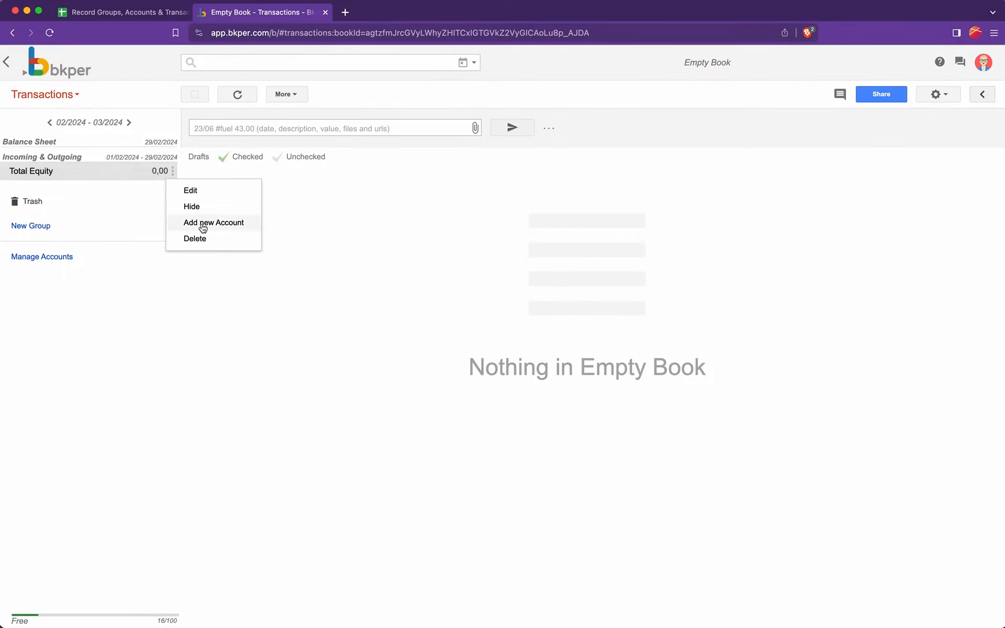
click(205, 238)
click(456, 351)
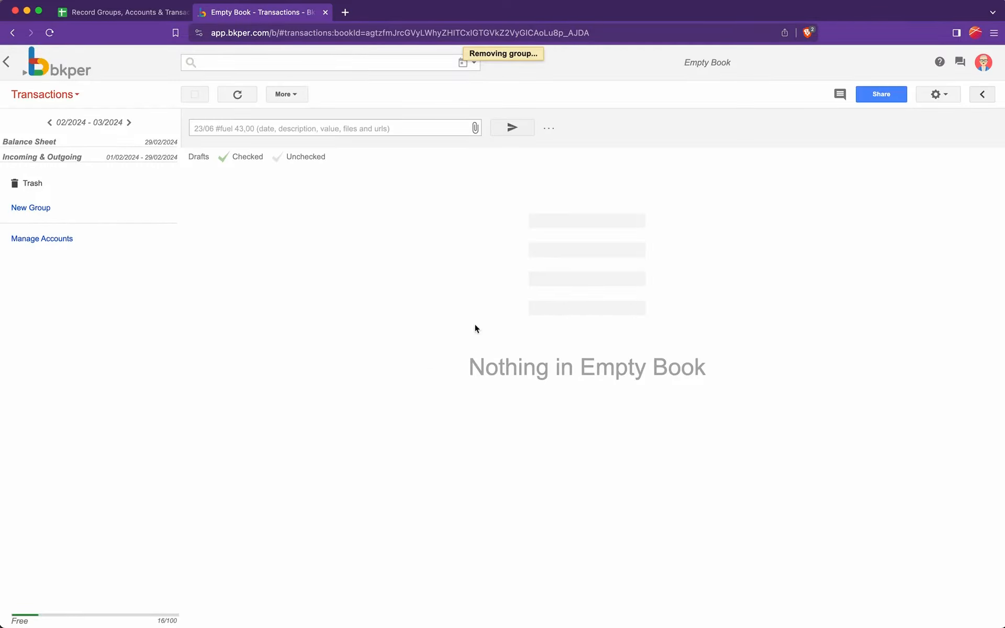
Step: Switch to the Google Sheets spreadsheet and freeze the header row of the Record Groups sheet
click(131, 12)
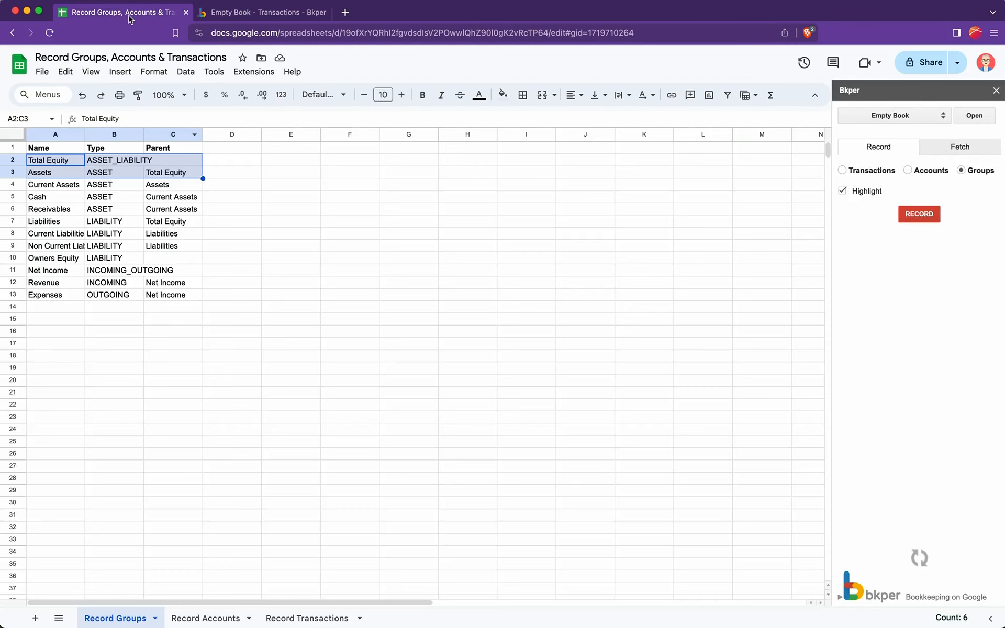
click(13, 148)
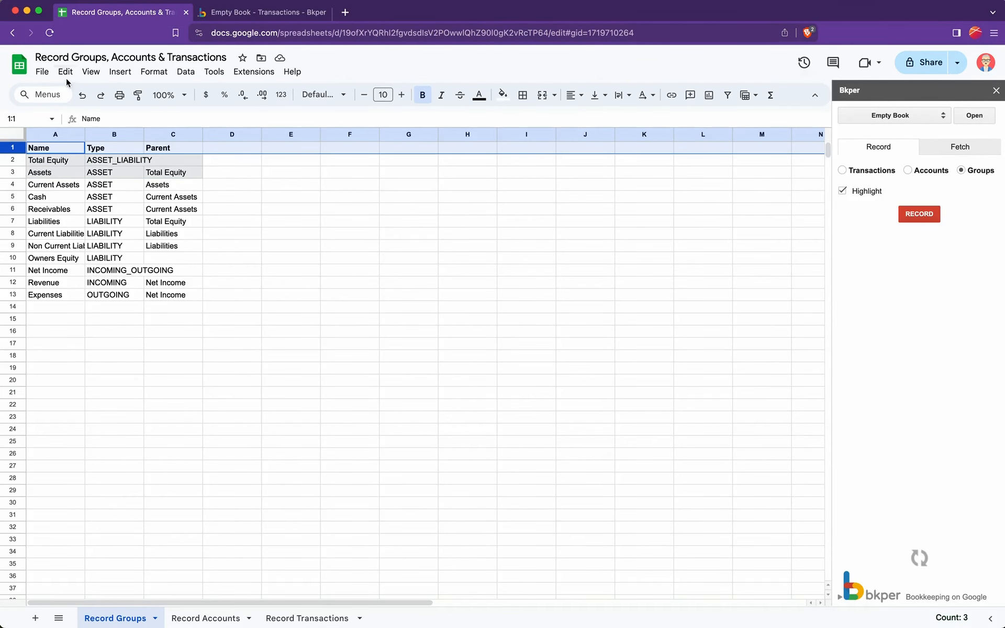
click(90, 71)
mouse_move(94, 111)
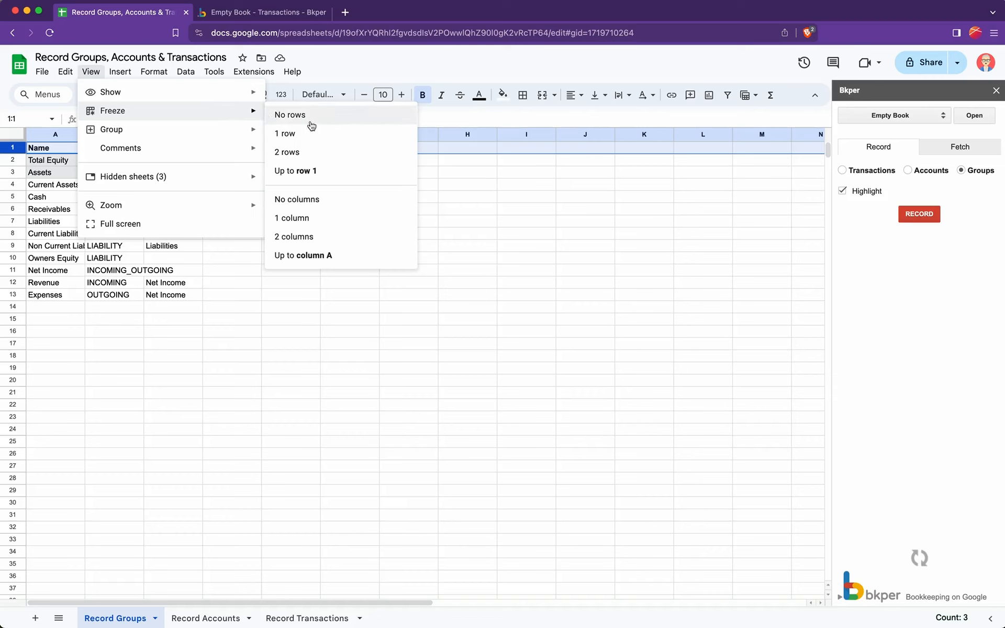
click(322, 137)
click(337, 234)
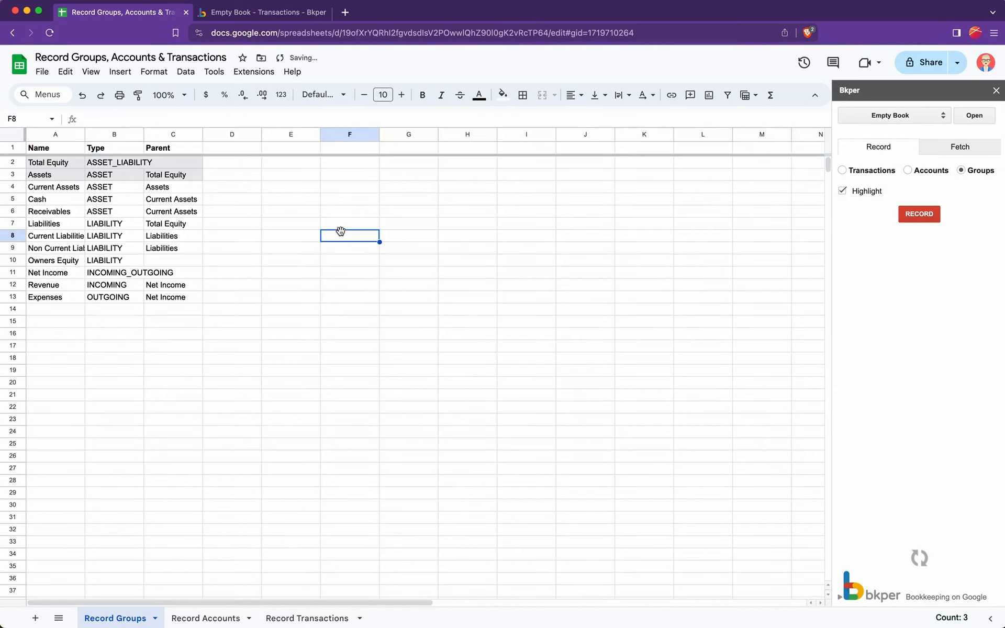
Step: Record the Total Equity and Assets rows as groups in the Empty Book and check their nesting in Bkper
drag(48, 163, 172, 177)
click(919, 213)
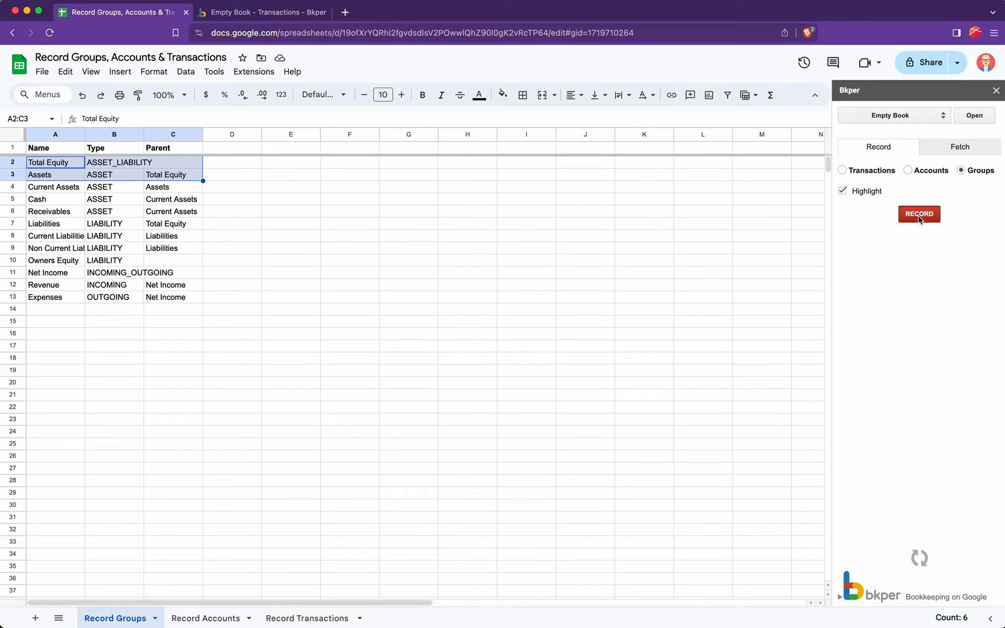
click(264, 16)
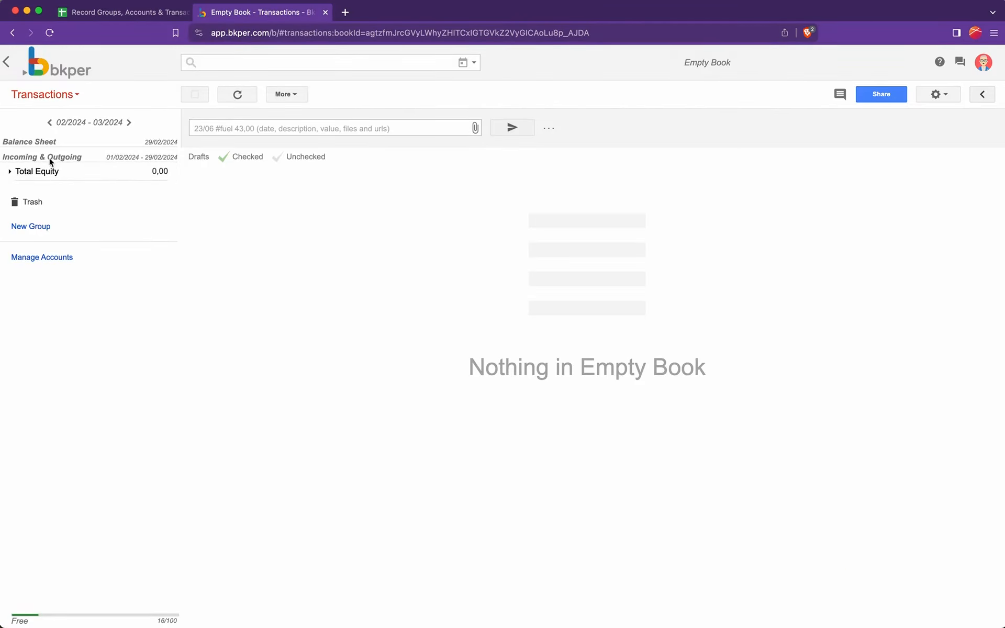
click(10, 172)
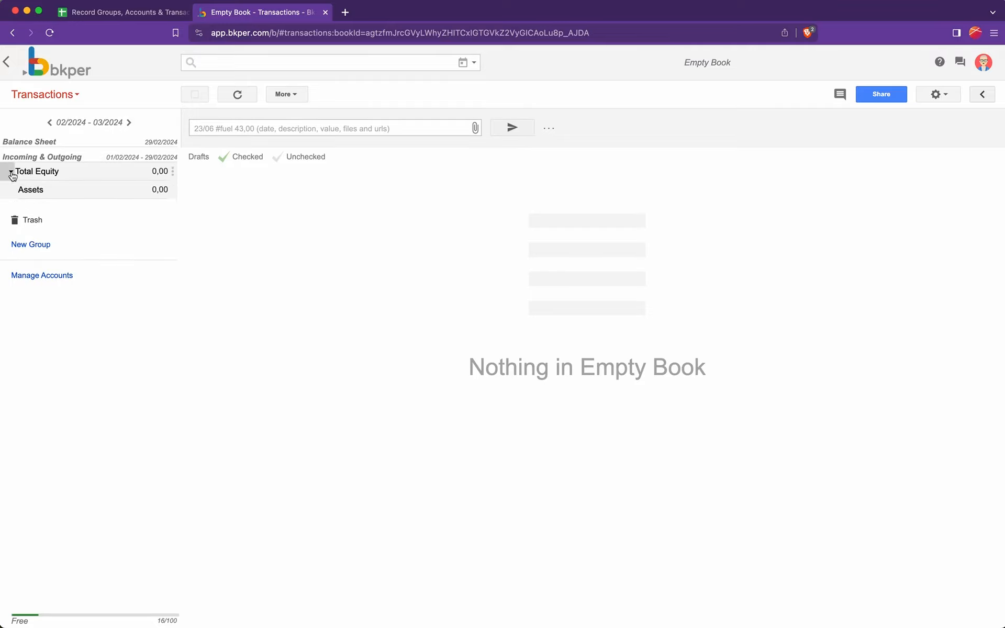
click(11, 174)
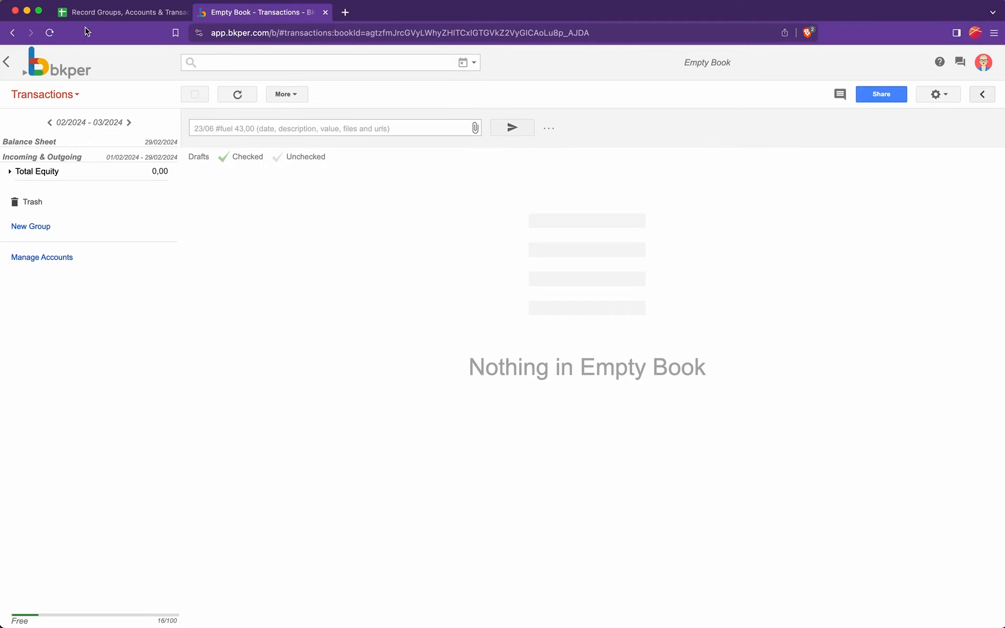
Step: Record the remaining group rows, Current Assets through Expenses (A4:C13), from the spreadsheet and check the group hierarchy in Bkper
click(120, 12)
drag(39, 187, 165, 298)
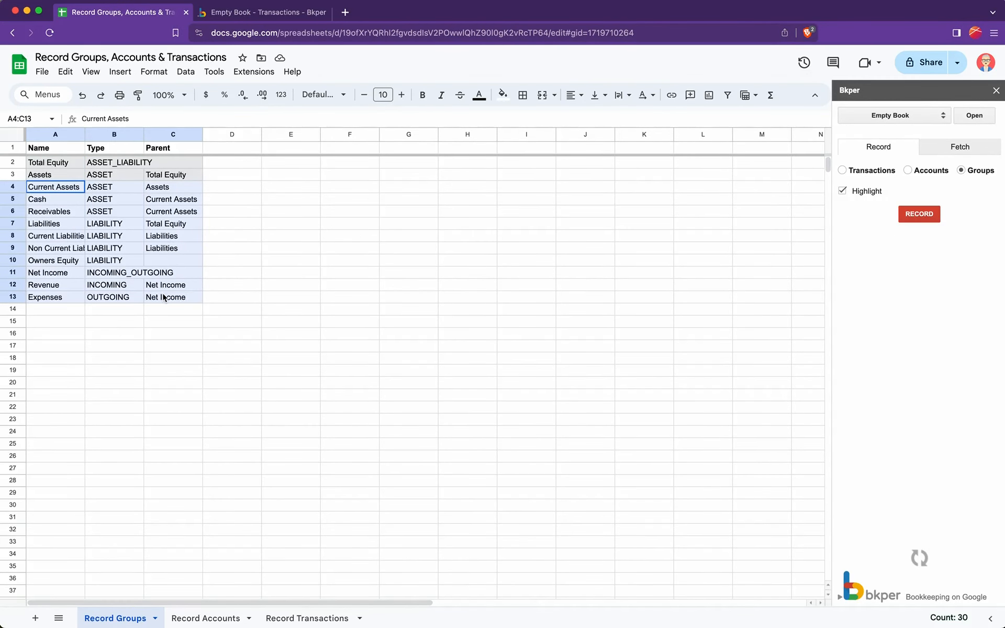
click(916, 218)
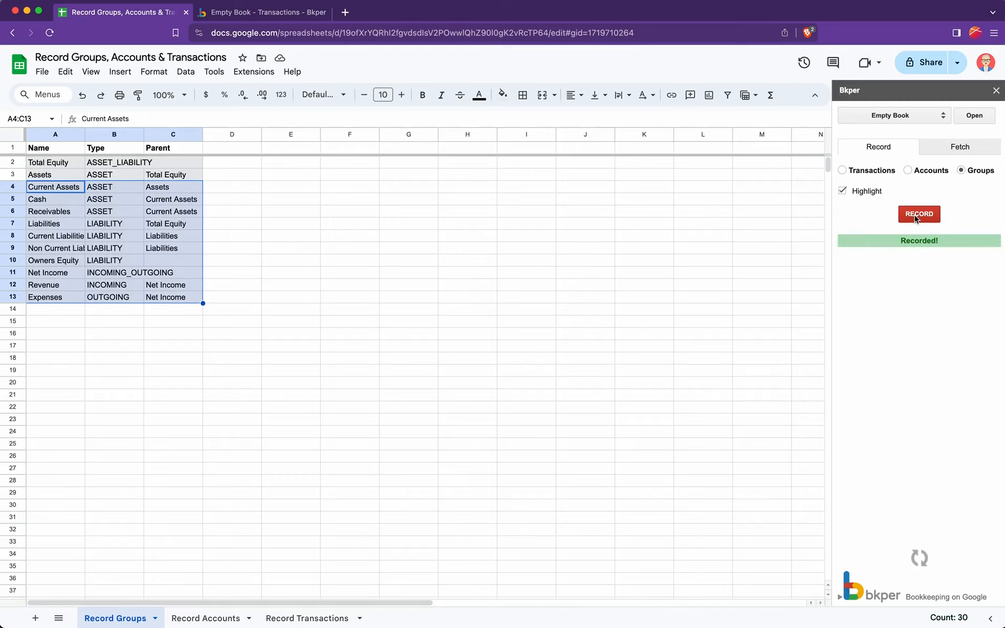
click(242, 13)
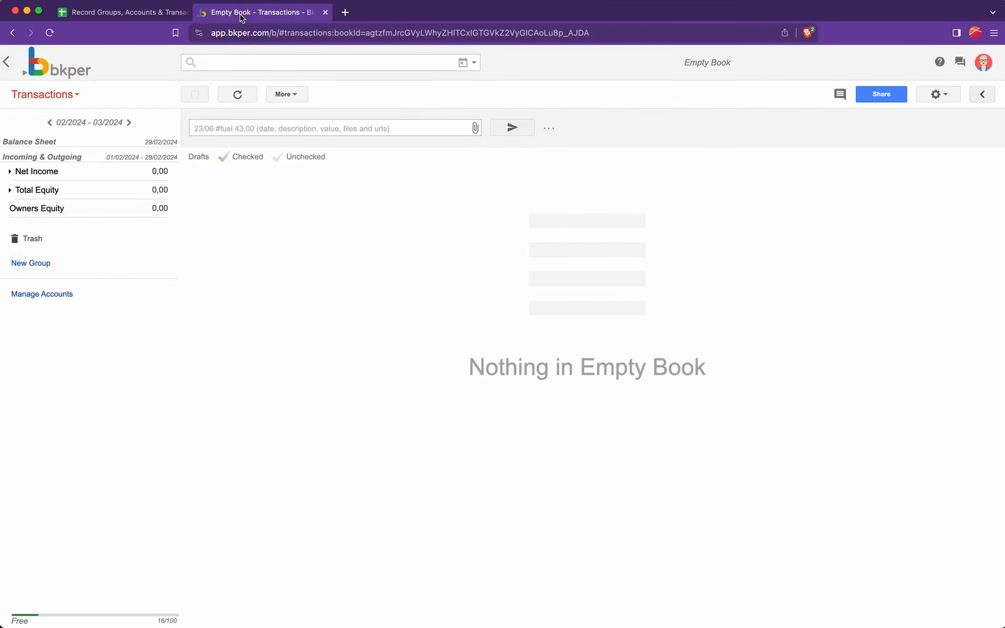
click(10, 171)
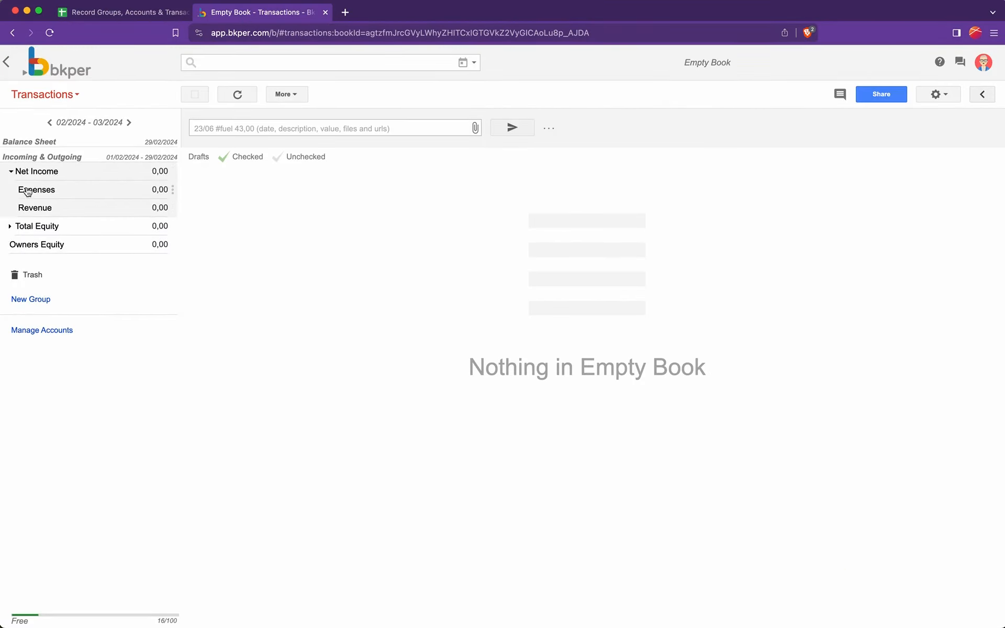
click(10, 226)
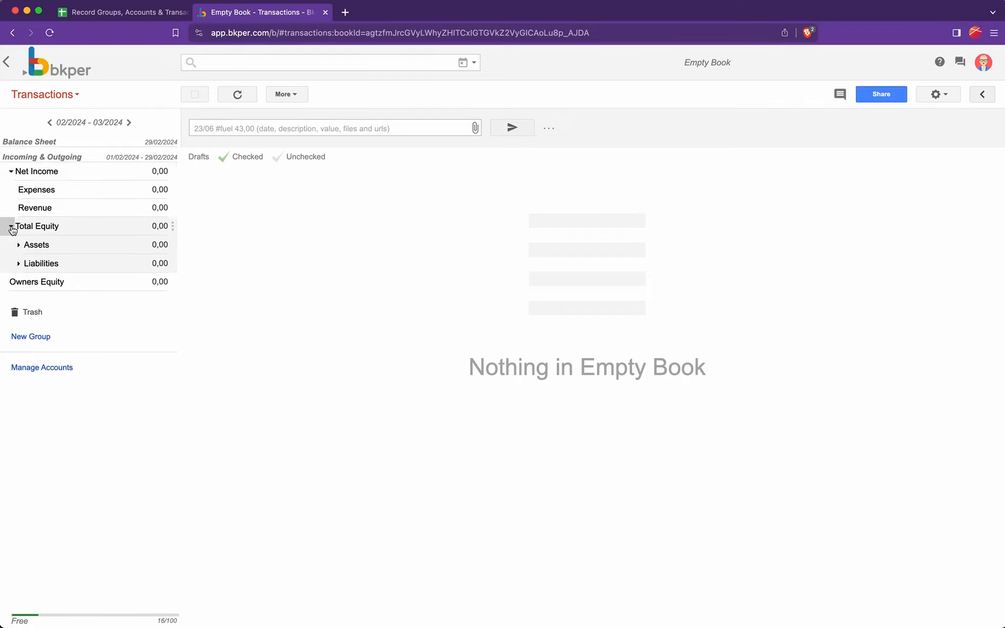
click(19, 246)
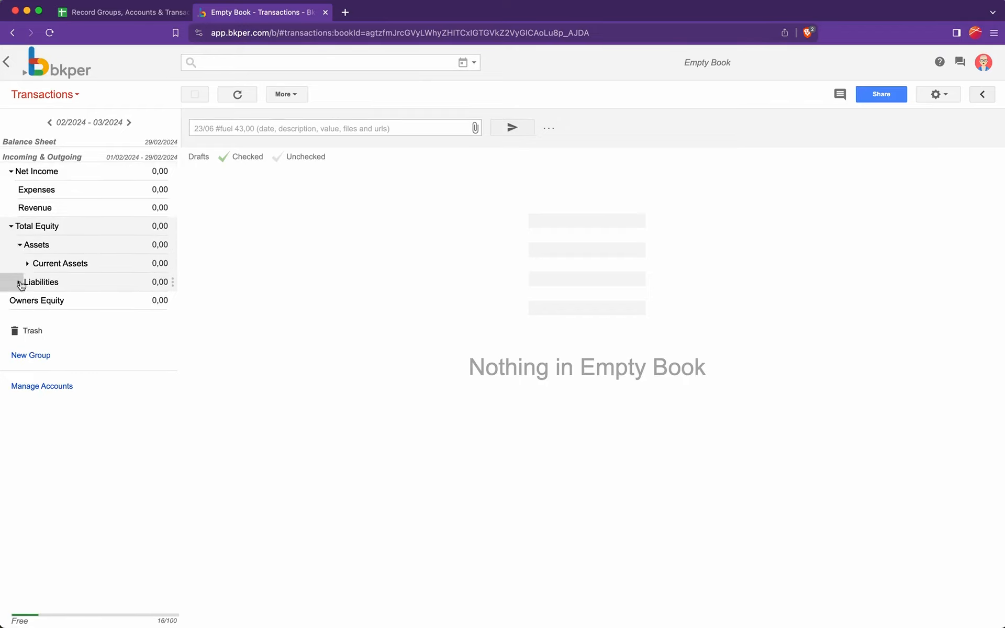
click(20, 282)
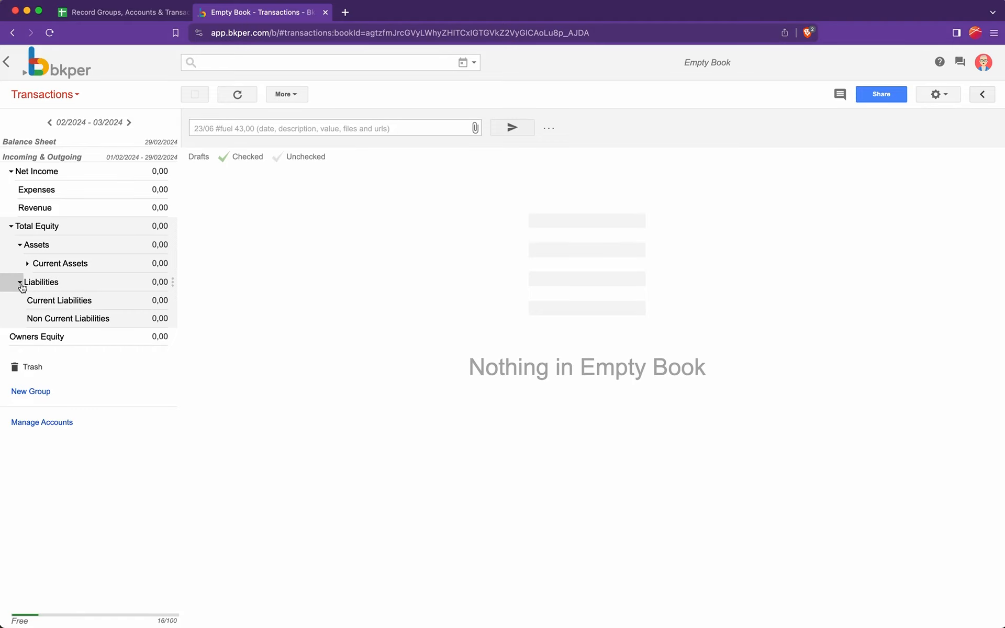
Step: Record the Bank Account row of the Record Accounts sheet as an account, and inspect its group placement and properties in Bkper
click(115, 17)
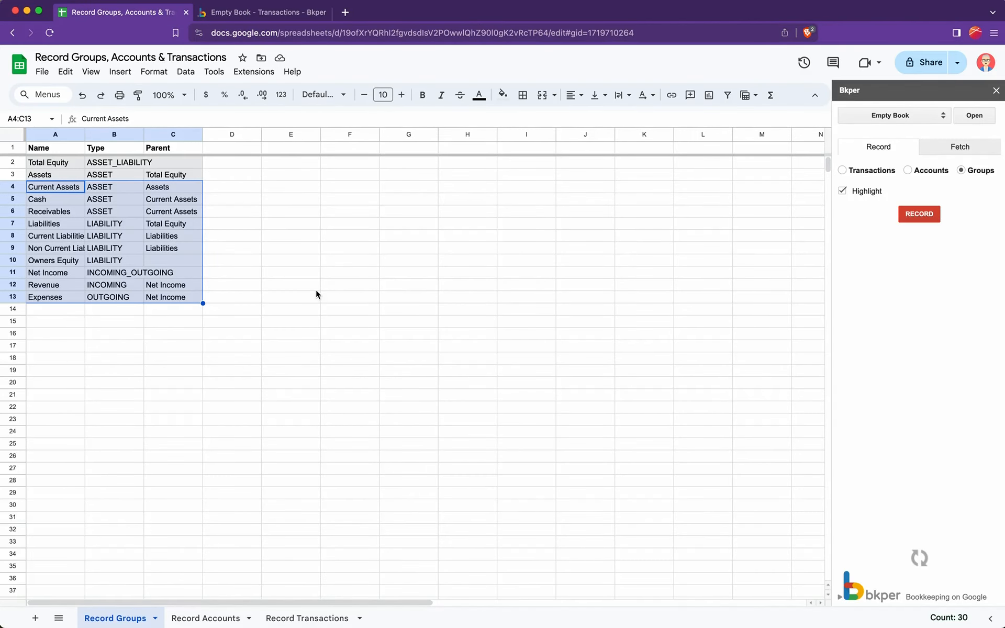
click(907, 170)
click(207, 618)
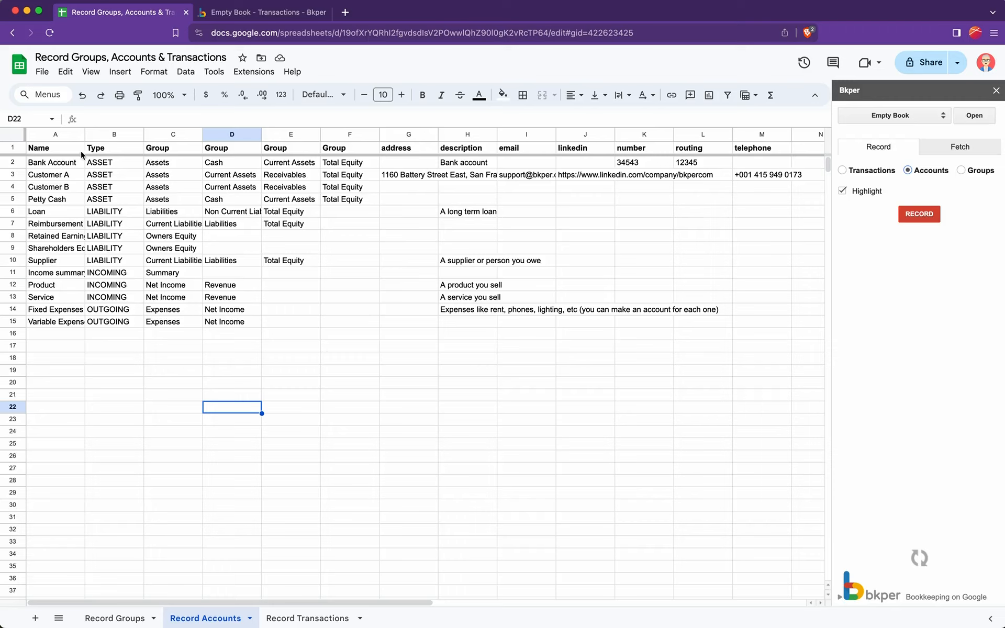
click(39, 164)
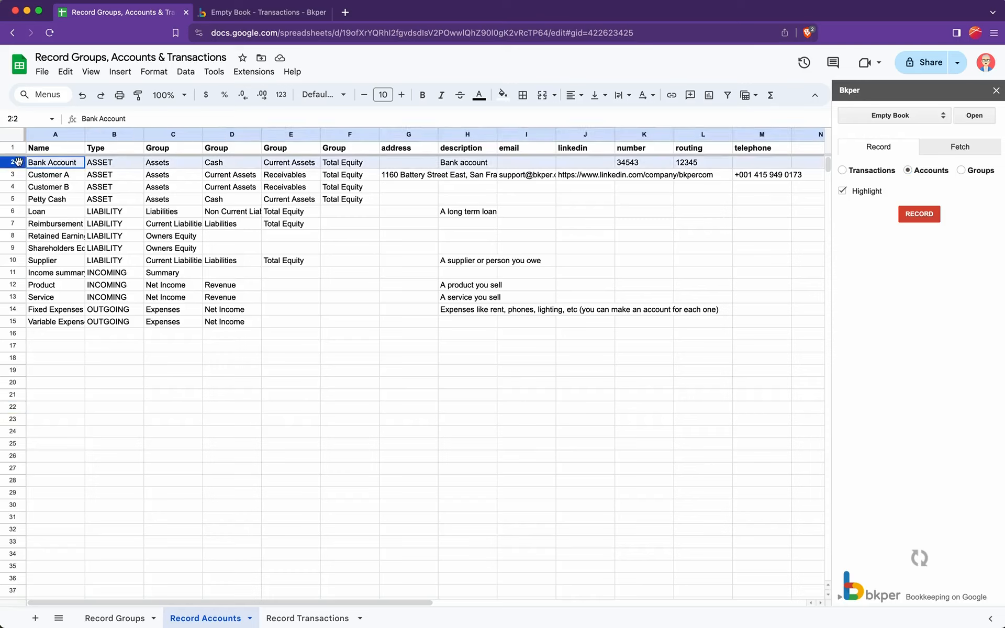
click(20, 165)
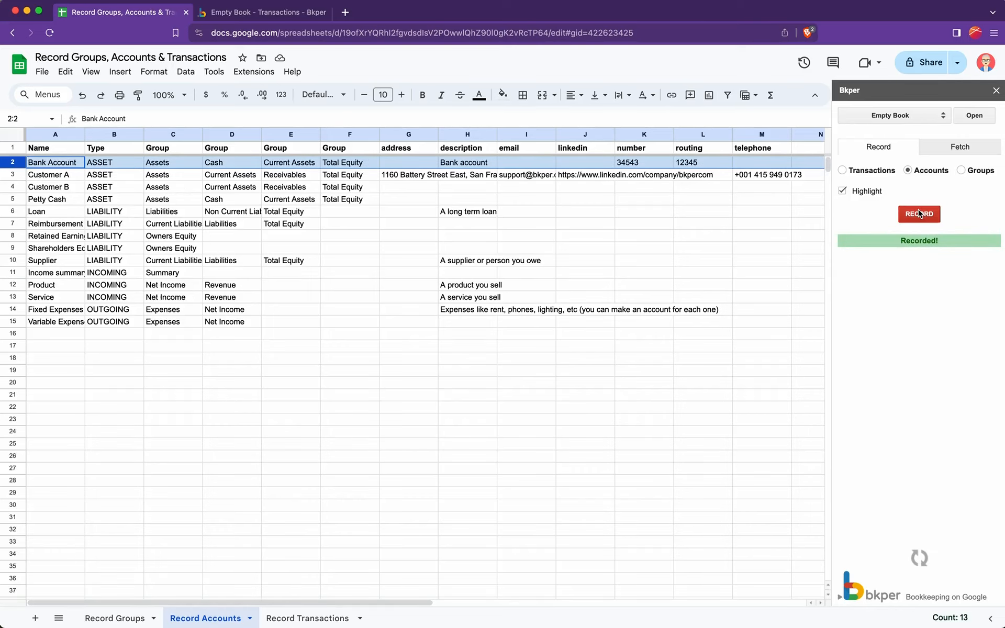
click(273, 12)
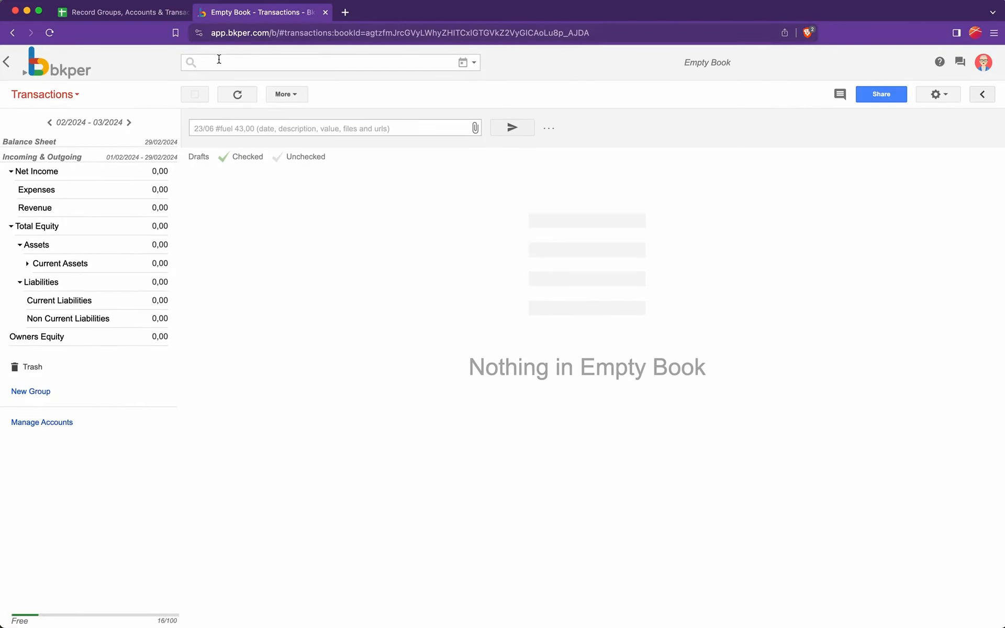
click(238, 96)
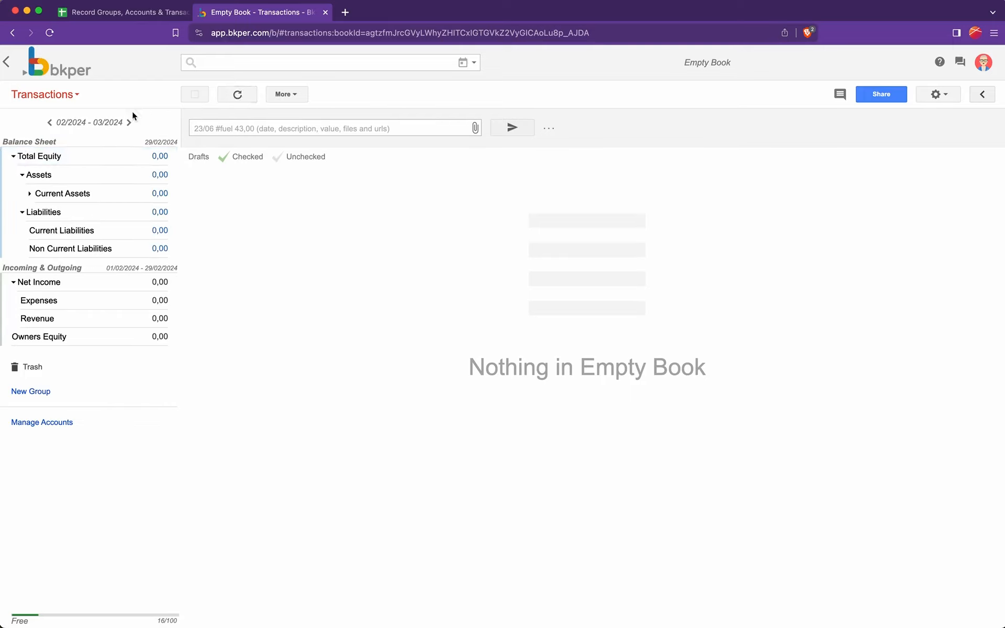
click(30, 193)
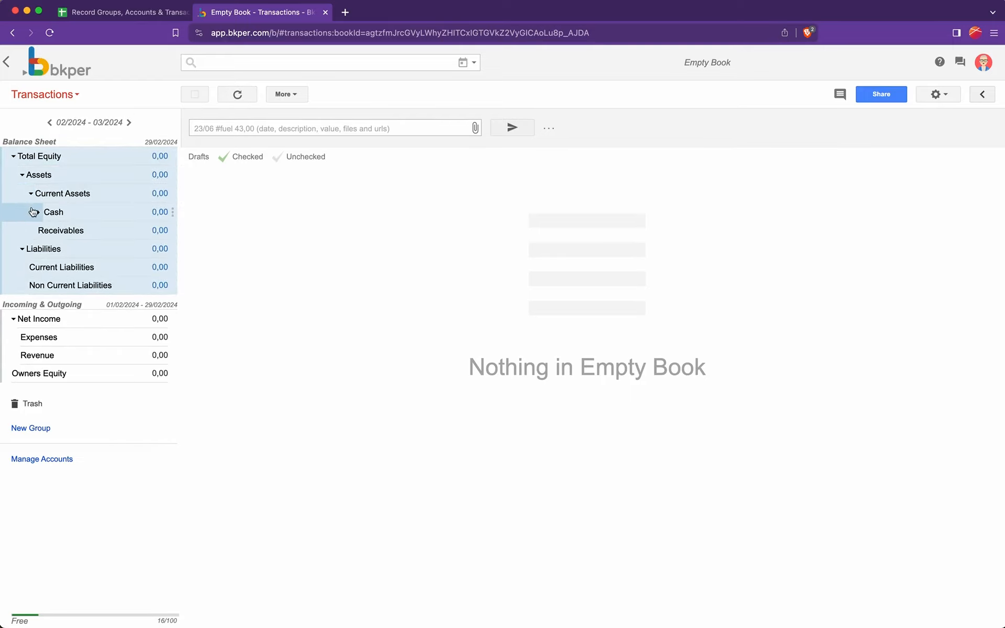
click(32, 211)
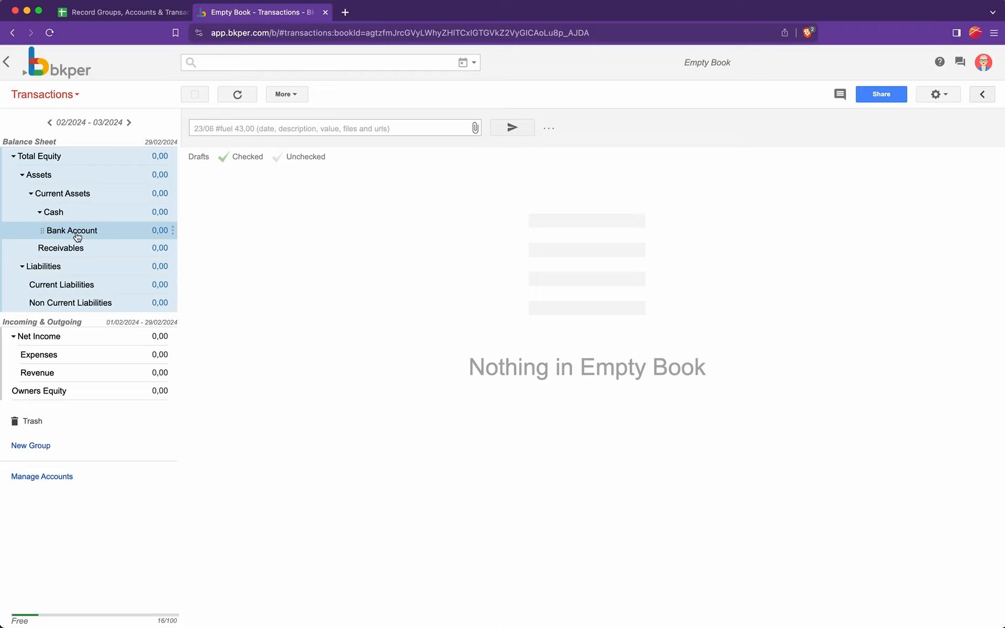
mouse_move(81, 235)
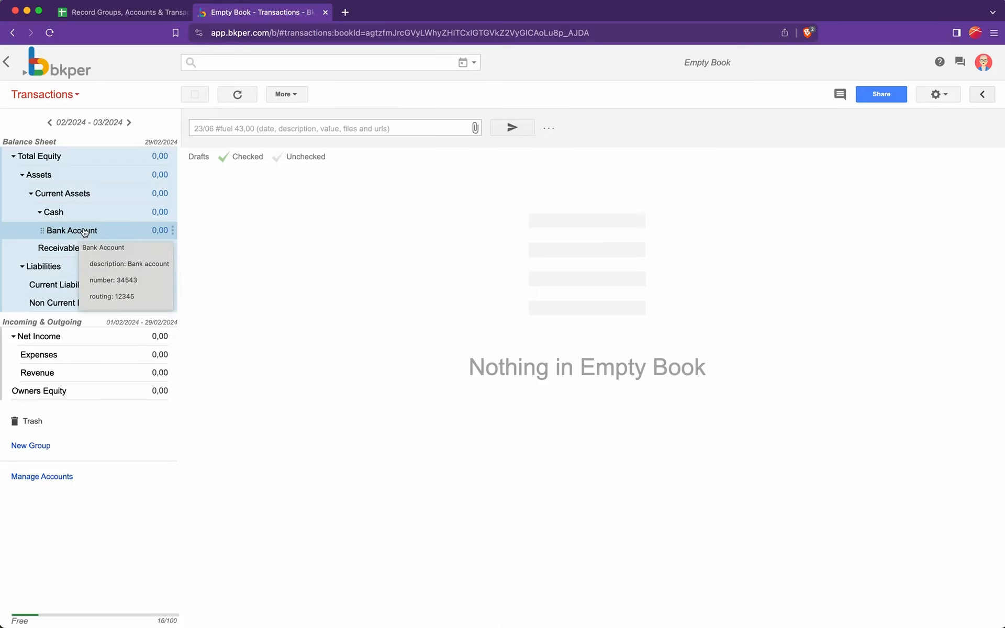
Step: Record the remaining account rows, A3:M15 of the Record Accounts sheet, in the Empty Book and return to Bkper
click(98, 15)
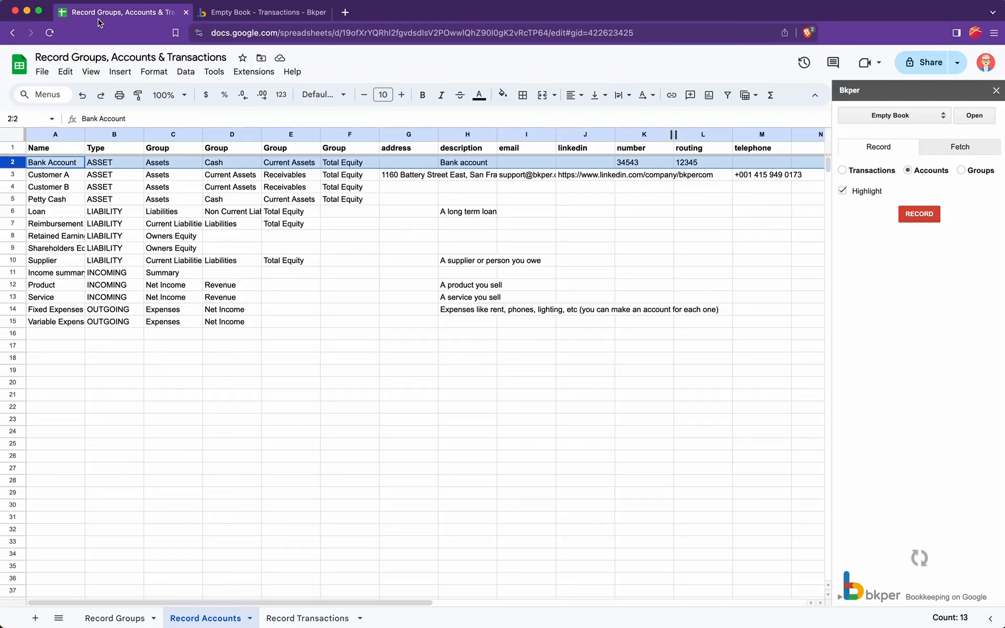
drag(47, 178, 767, 322)
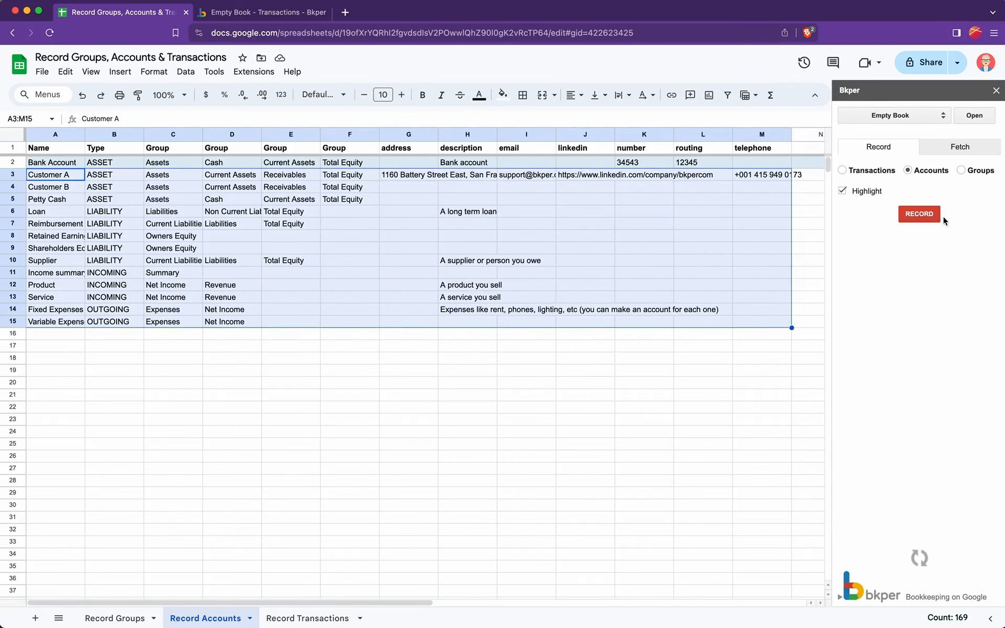
click(905, 217)
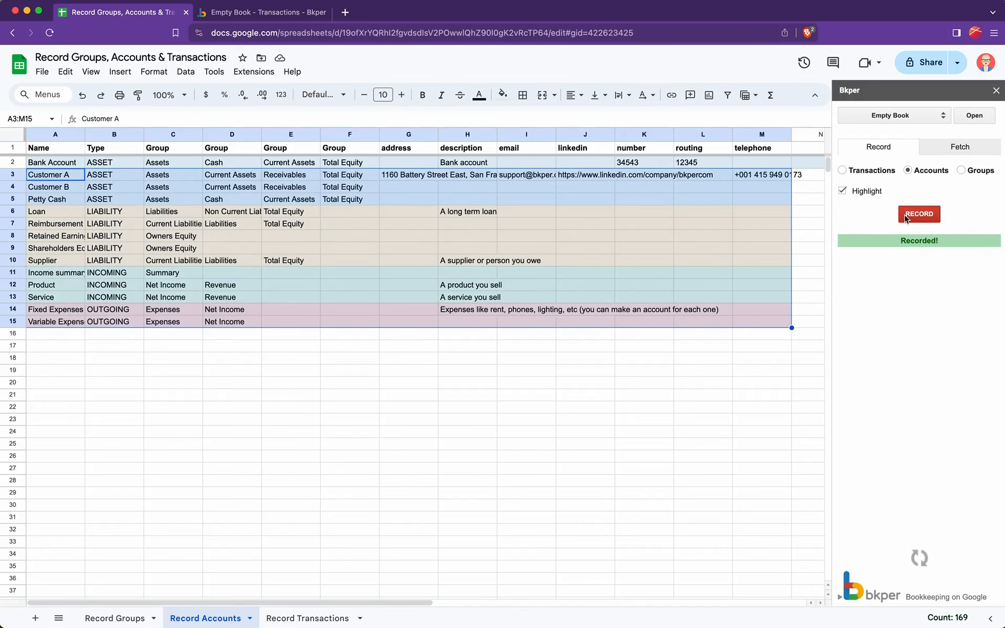
click(240, 13)
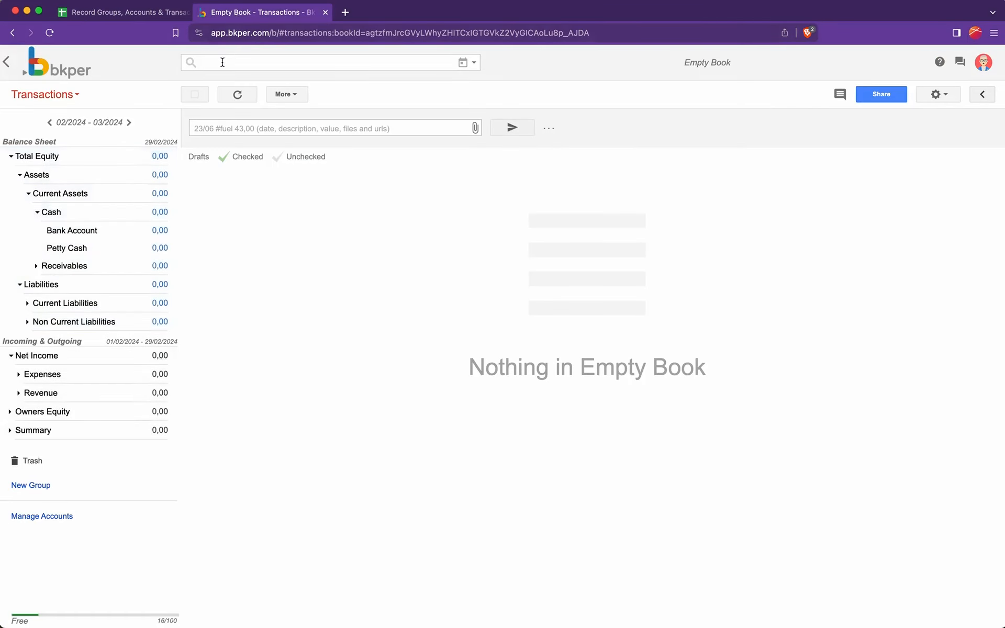
Step: Expand the Receivables, Current Liabilities, Expenses, Revenue and Owners Equity groups to check their accounts, and refresh the book
click(37, 265)
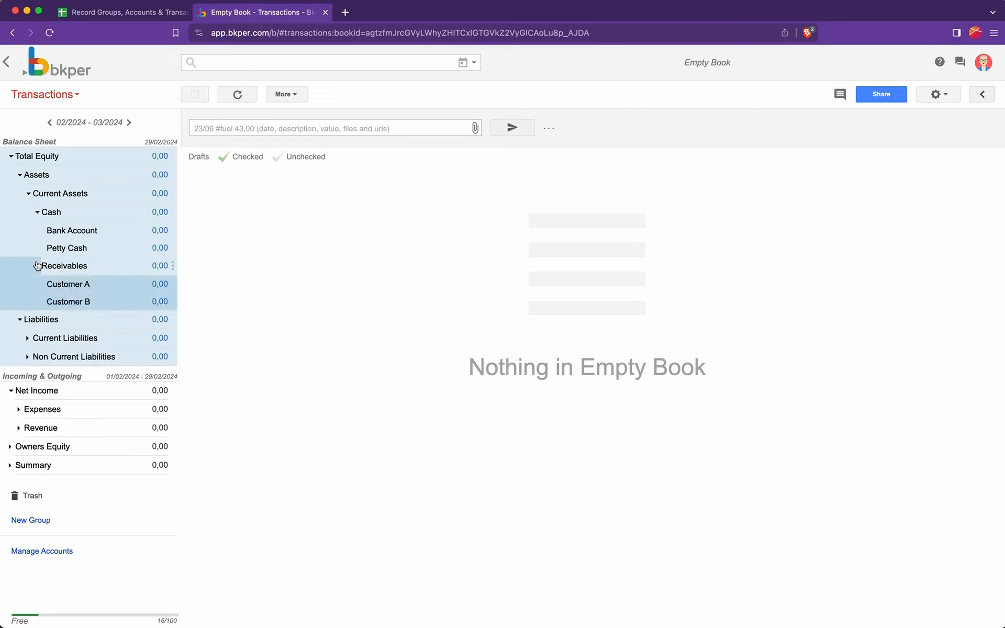
click(26, 339)
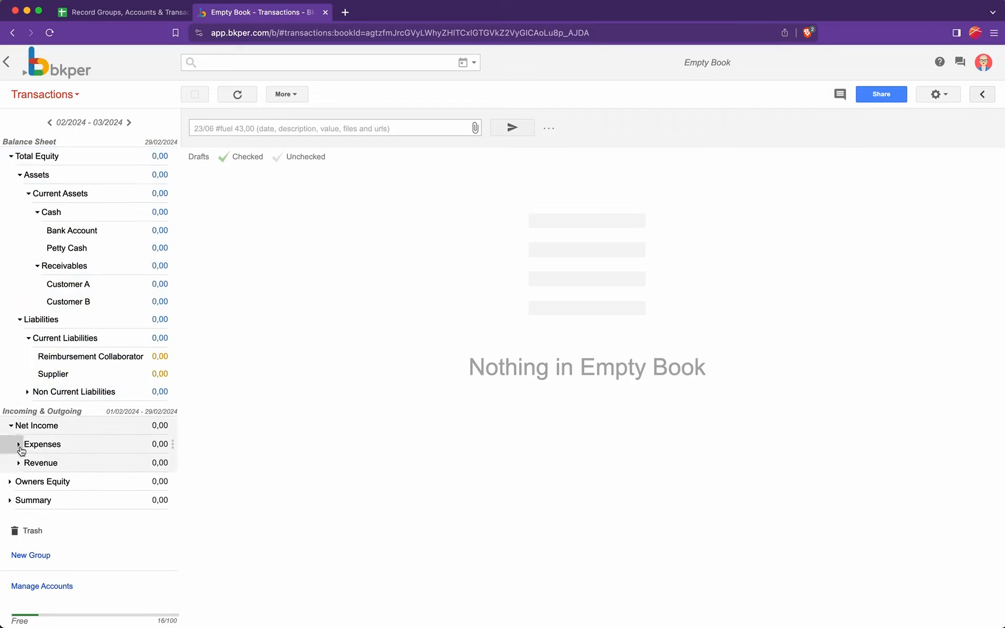
click(18, 444)
click(19, 497)
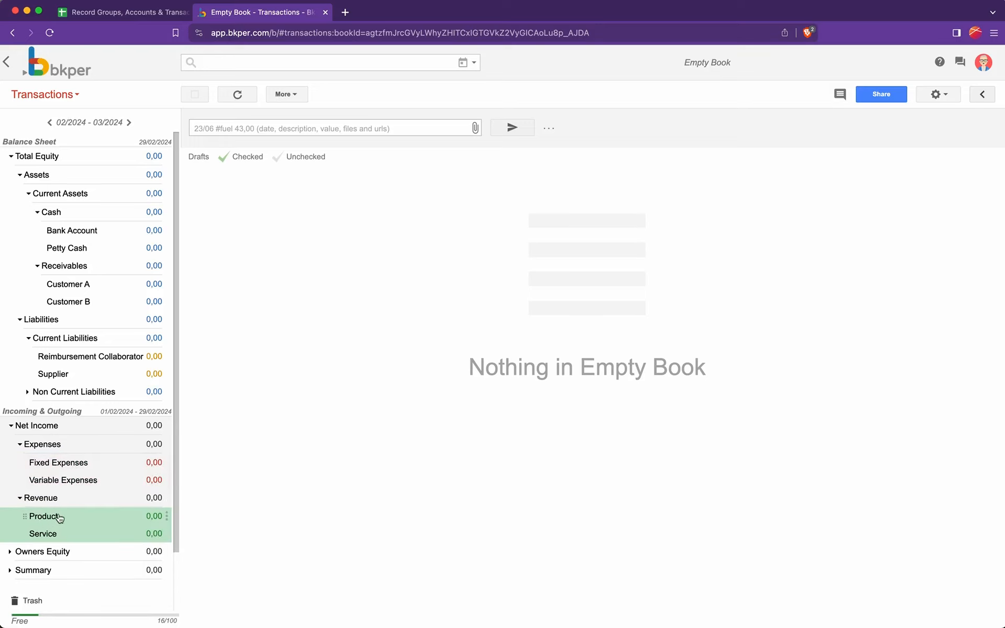
click(11, 552)
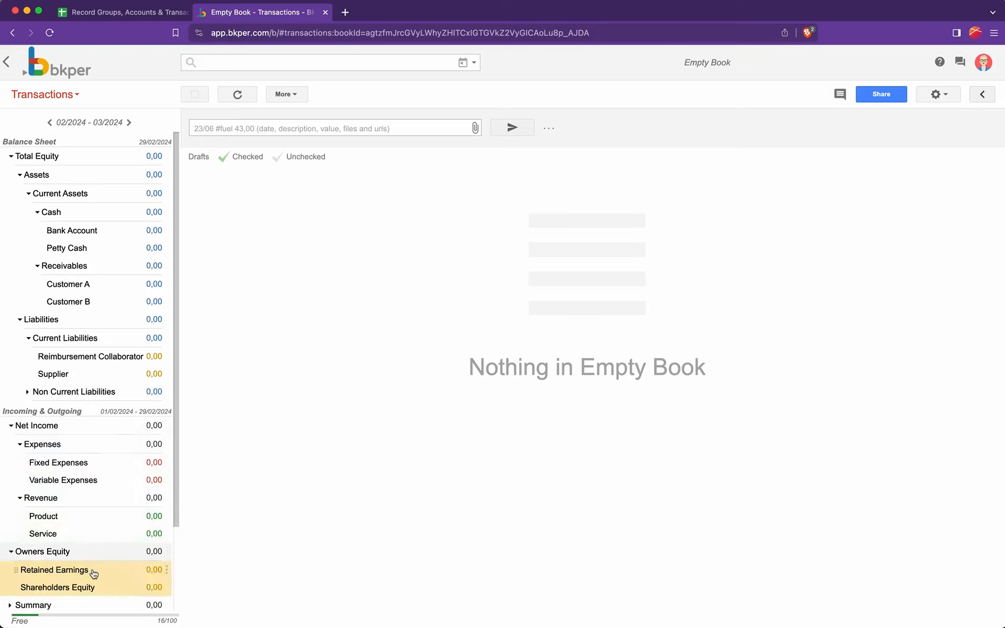
click(238, 94)
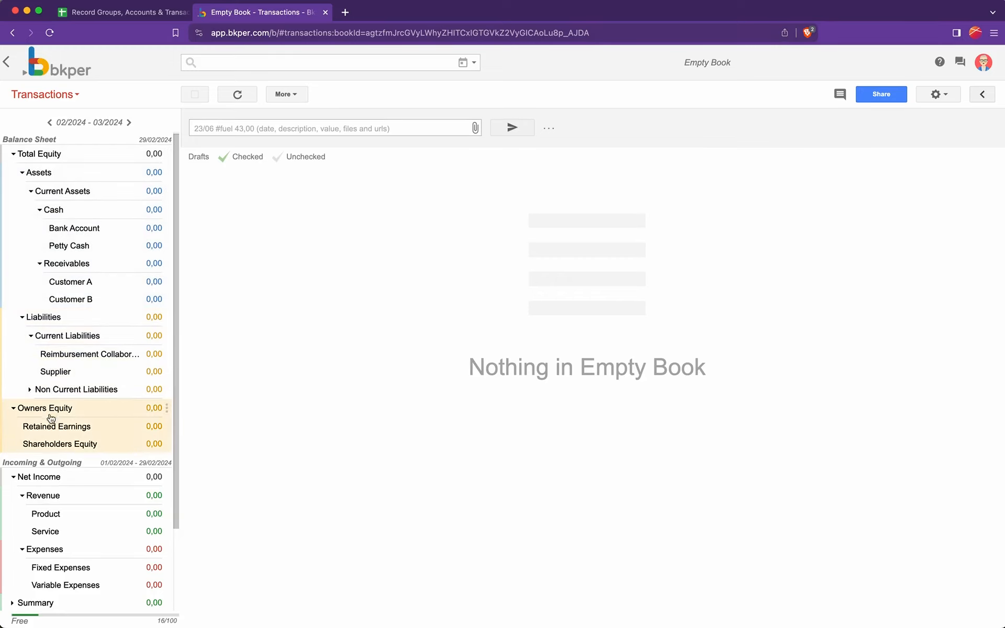
Step: Collapse the Owners Equity, Assets, Total Equity, Revenue and Expenses groups in the account tree
click(13, 408)
click(21, 174)
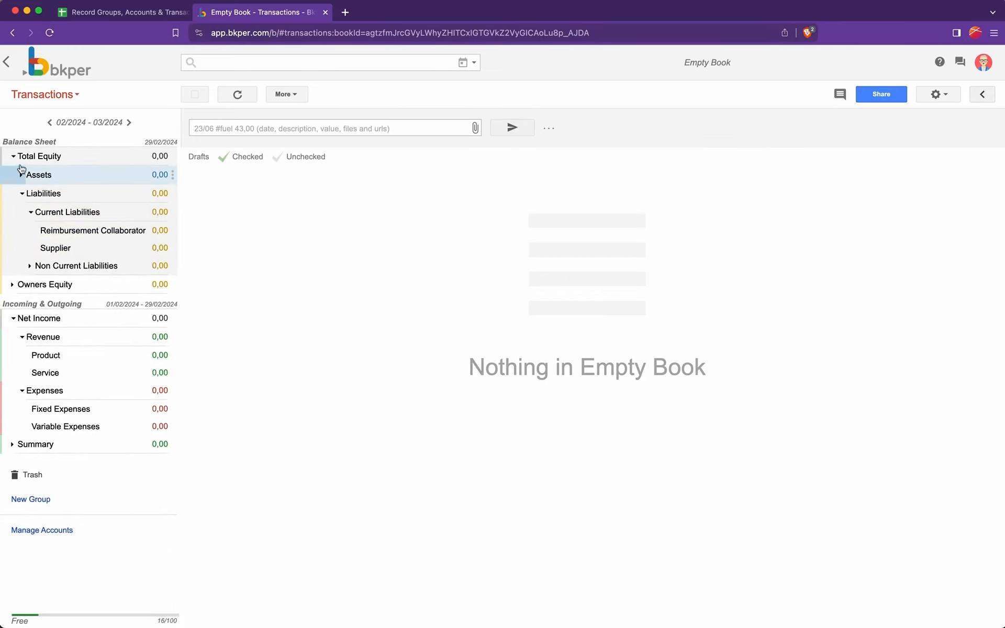
click(13, 156)
click(21, 227)
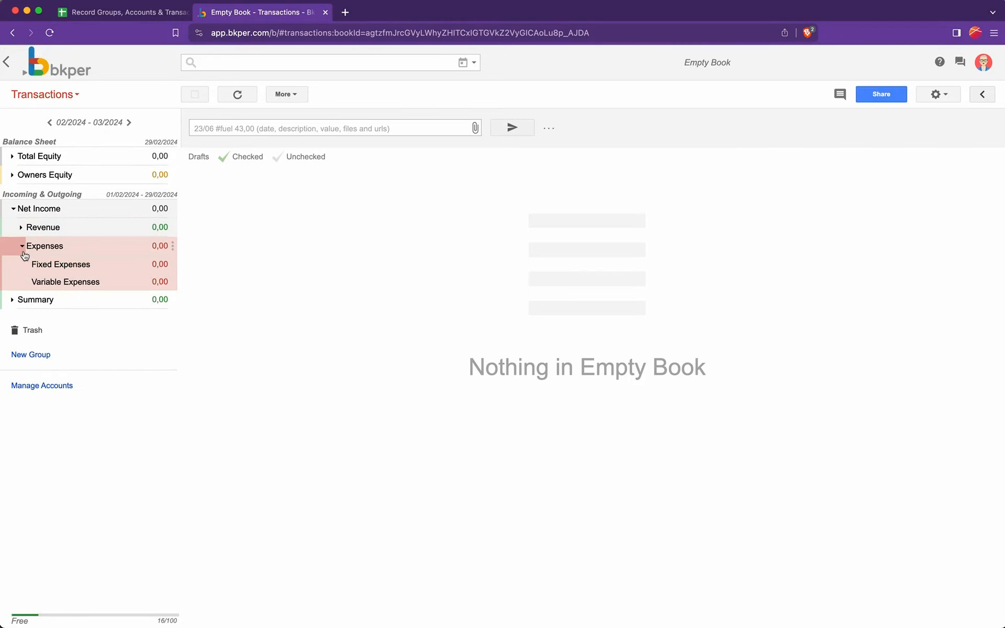
click(21, 246)
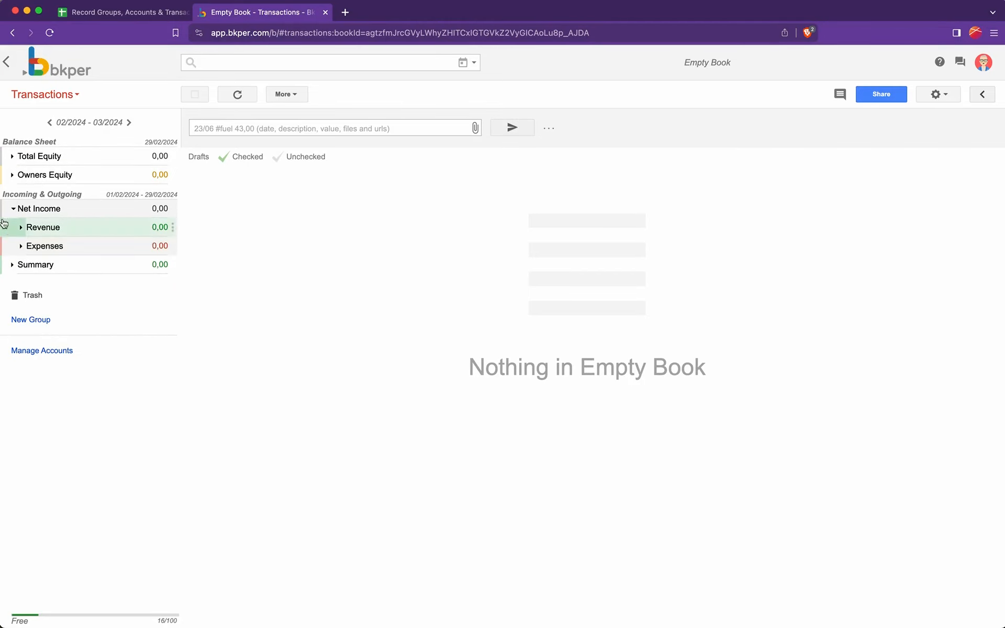
Step: Switch to Google Sheets, open the Record Transactions sheet and set the Bkper add-on to record transactions
click(112, 13)
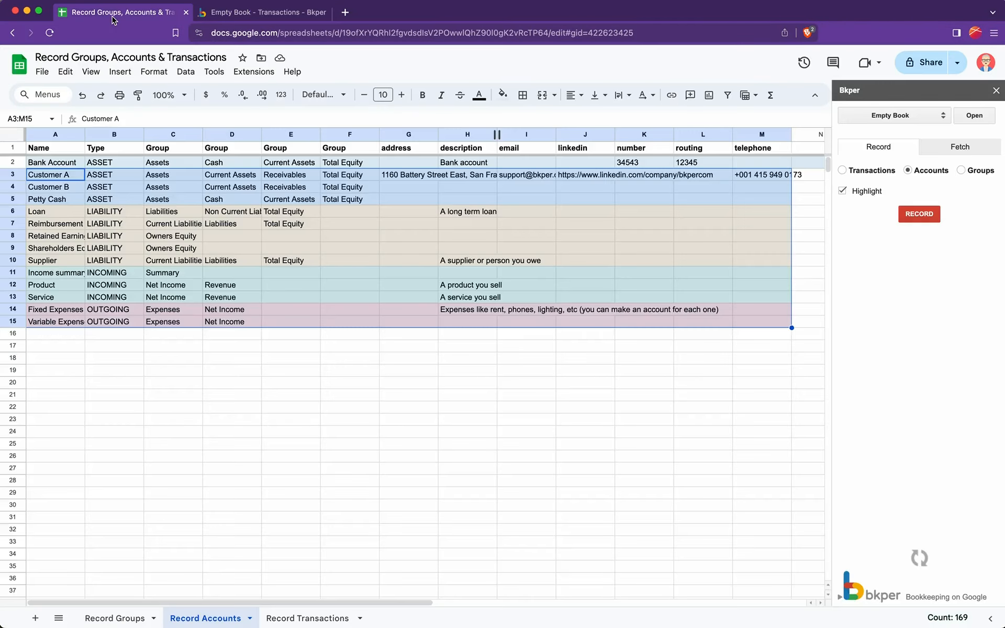
click(294, 620)
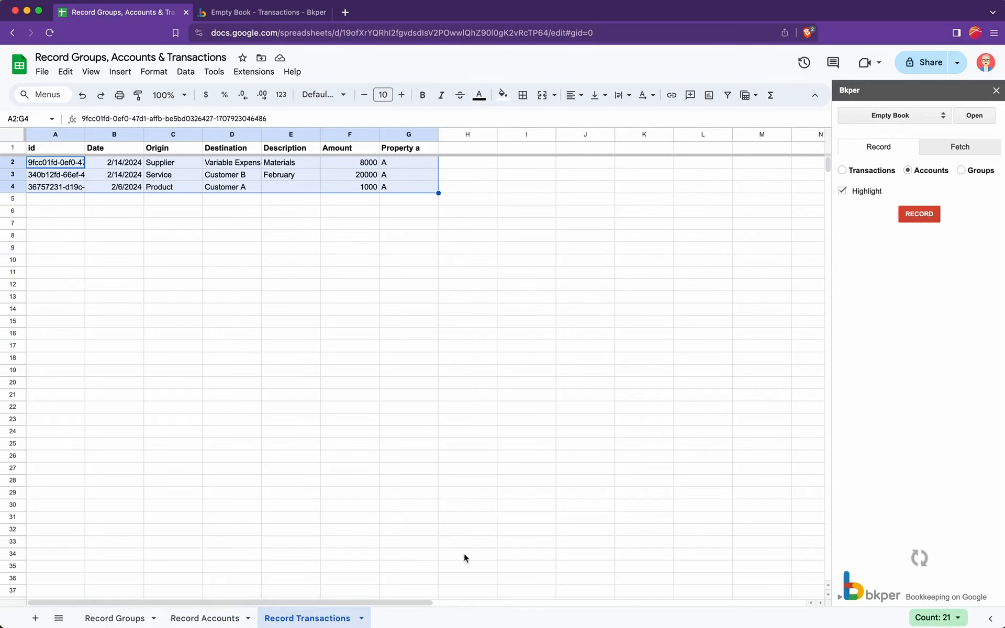
click(842, 170)
click(418, 324)
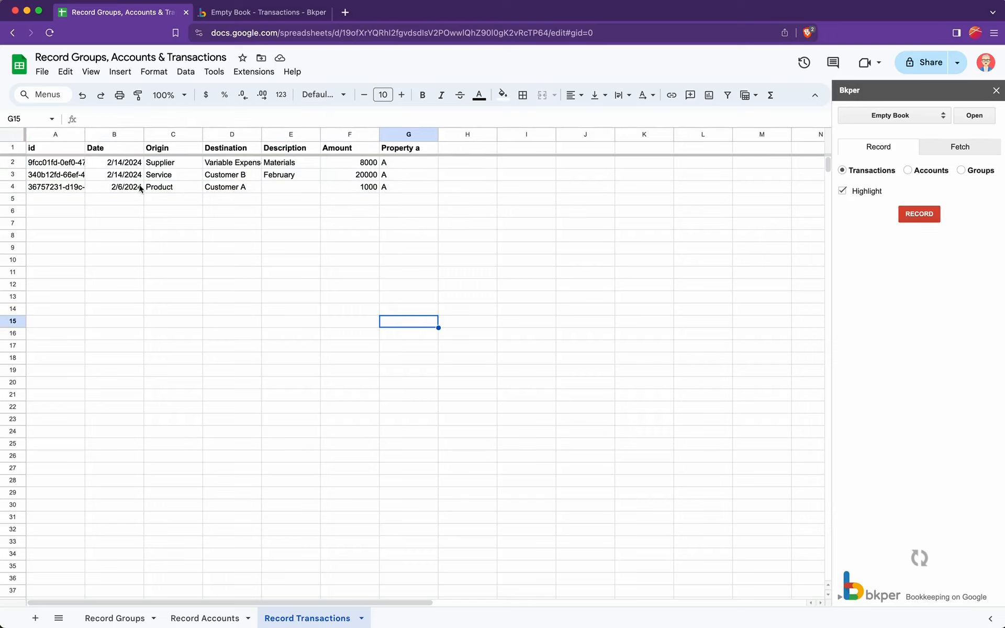
Step: Clear the transaction ids from cells A2:A4 of the Record Transactions sheet
drag(62, 167, 62, 188)
key(Delete)
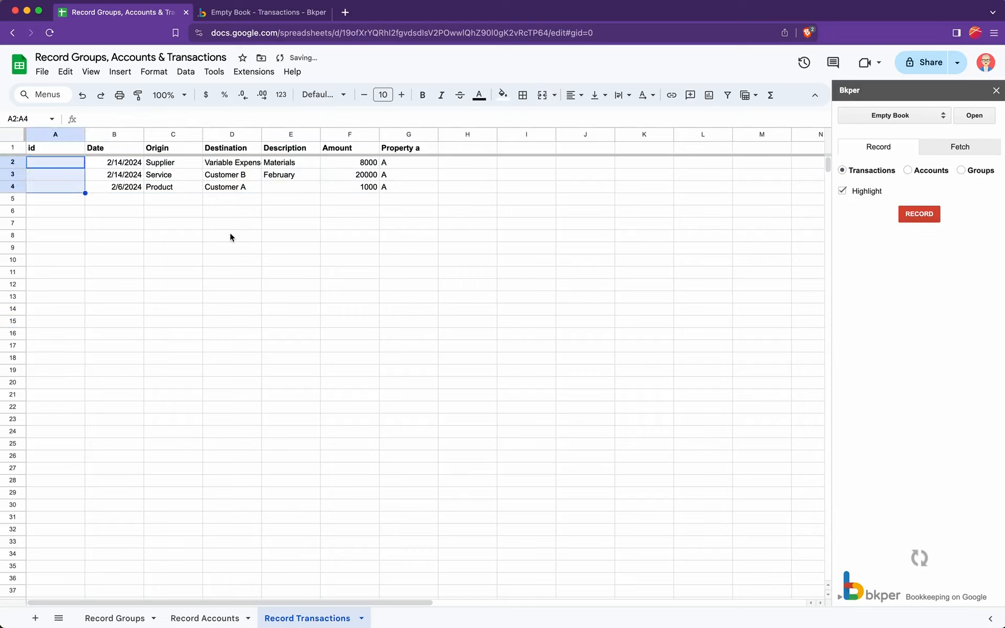
click(231, 236)
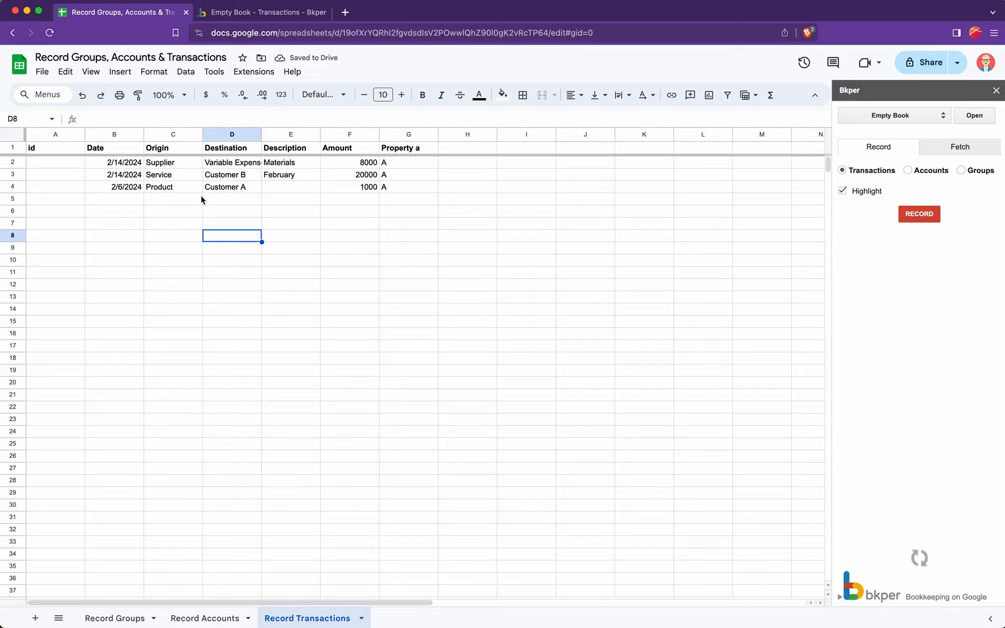
Step: Record the Materials transaction row without its id (B2:G2) in the Empty Book and check it in Bkper
drag(104, 165, 422, 171)
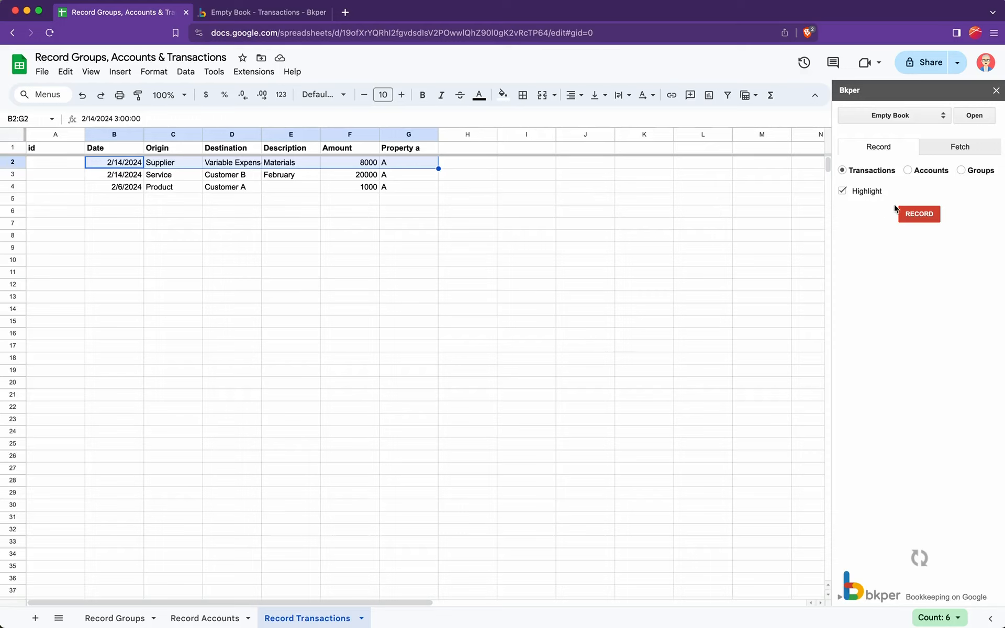
click(920, 216)
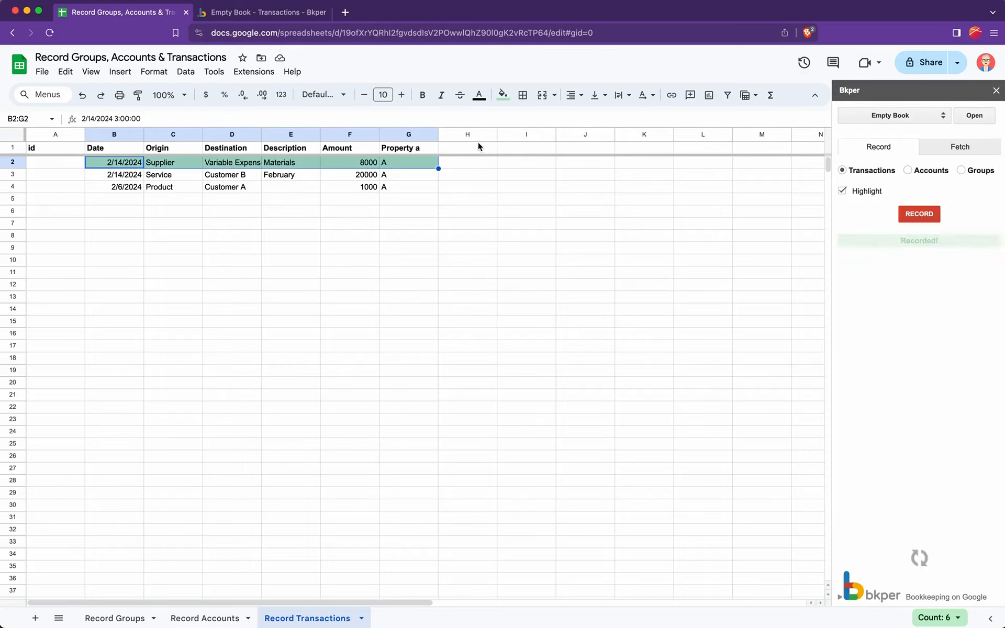
click(261, 12)
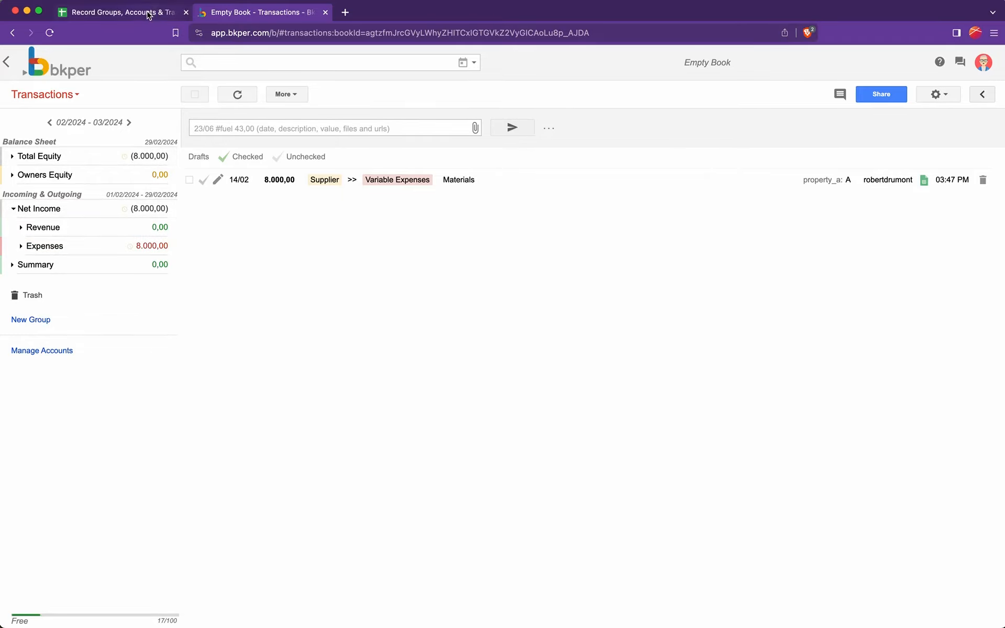
Step: Back in Google Sheets, reset the fill color of B2:G2 and record the same row without an id again
click(131, 12)
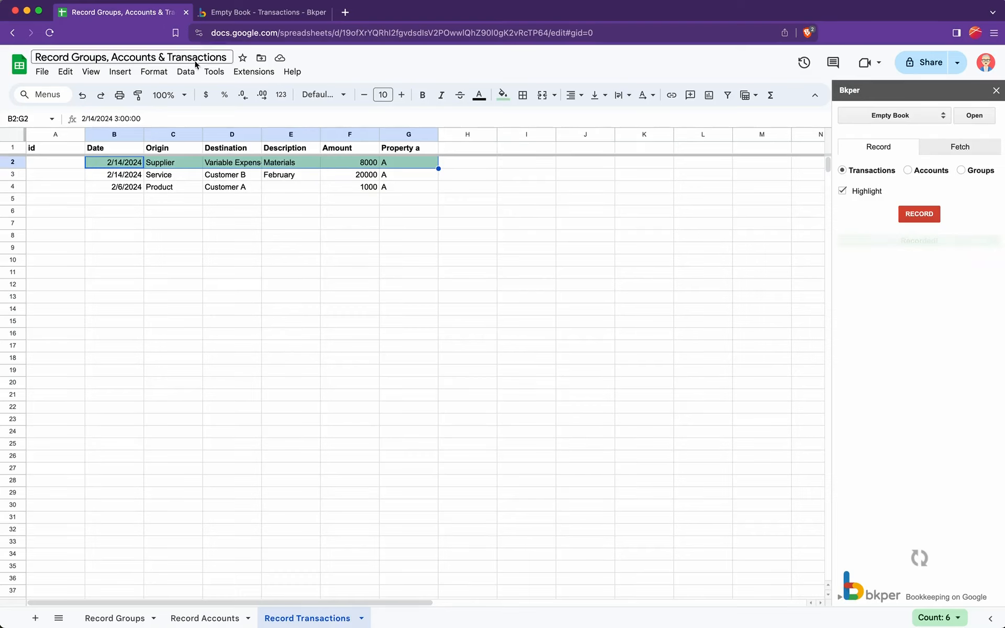
click(412, 187)
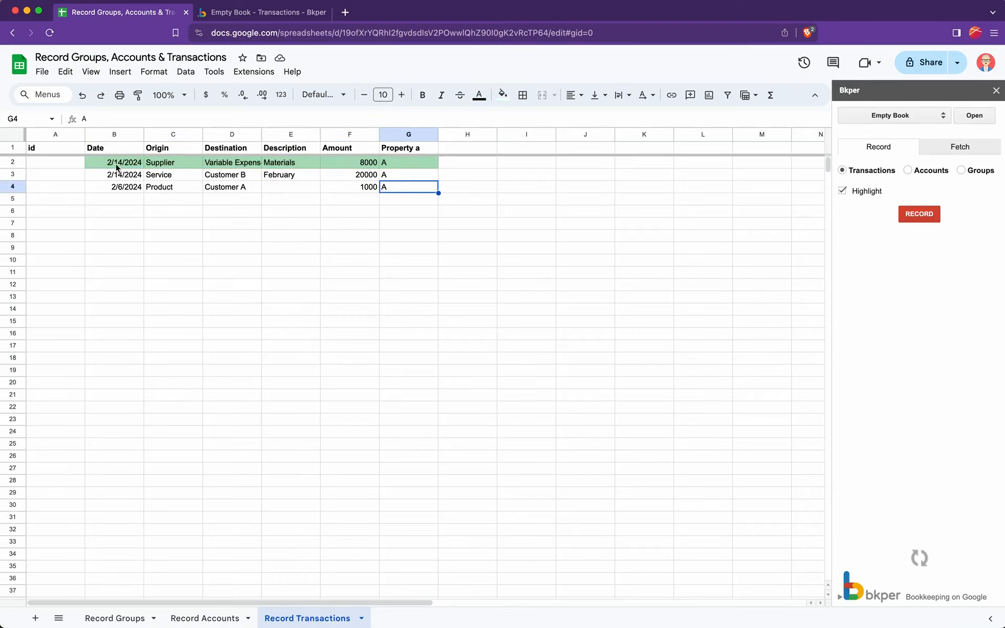
drag(121, 165, 399, 162)
click(502, 95)
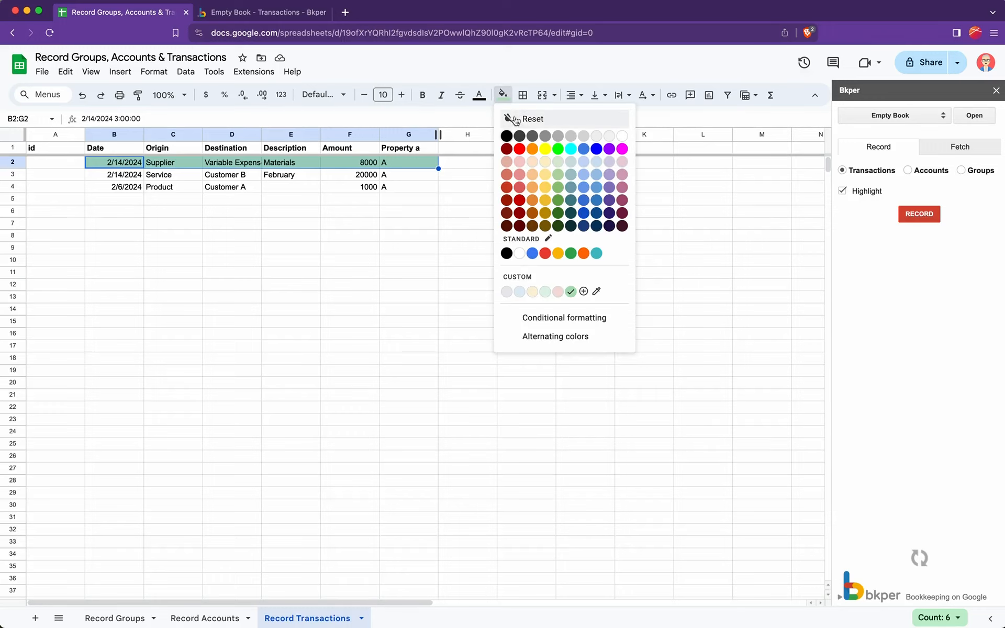
click(517, 116)
click(918, 214)
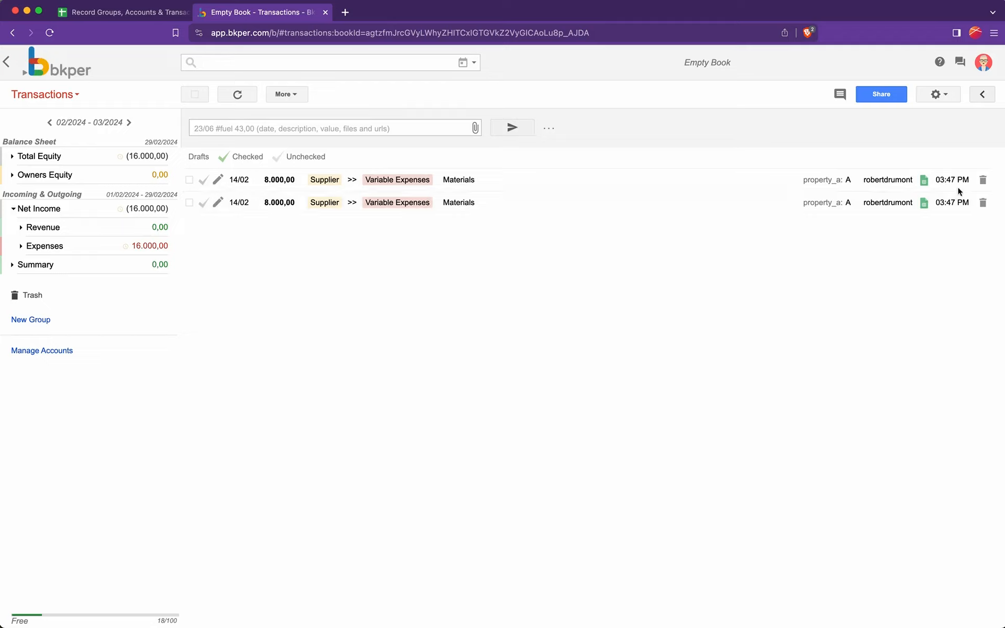
Step: Delete both duplicate Materials transactions from the Empty Book and return to the spreadsheet
click(983, 182)
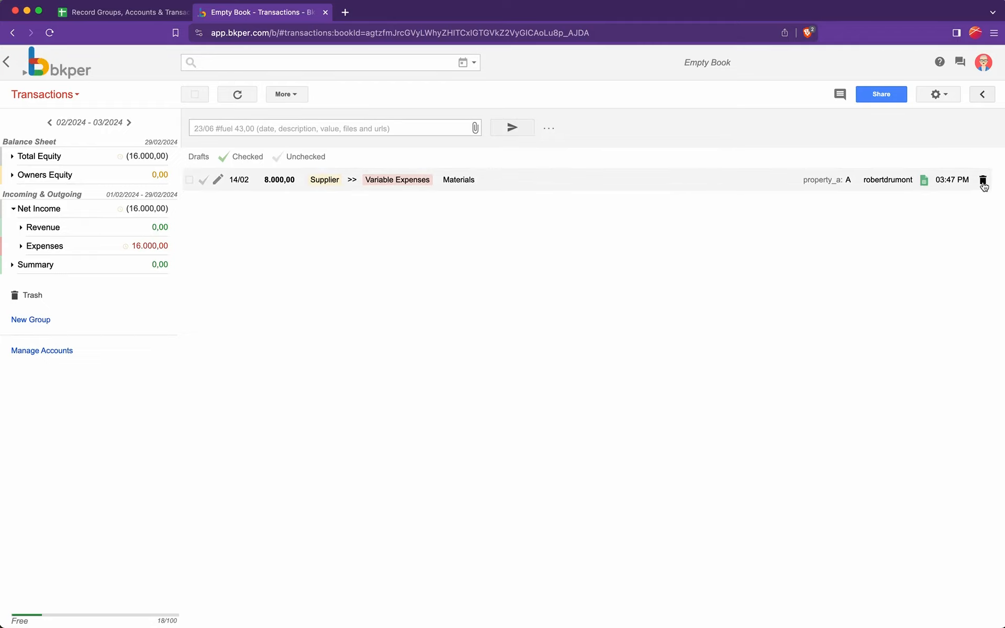
click(983, 181)
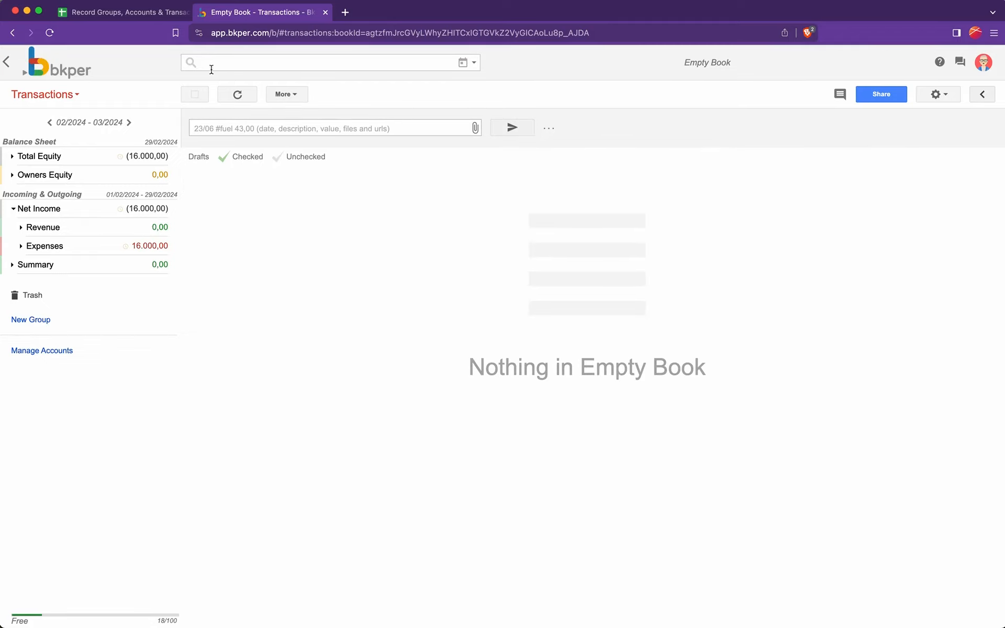
click(114, 18)
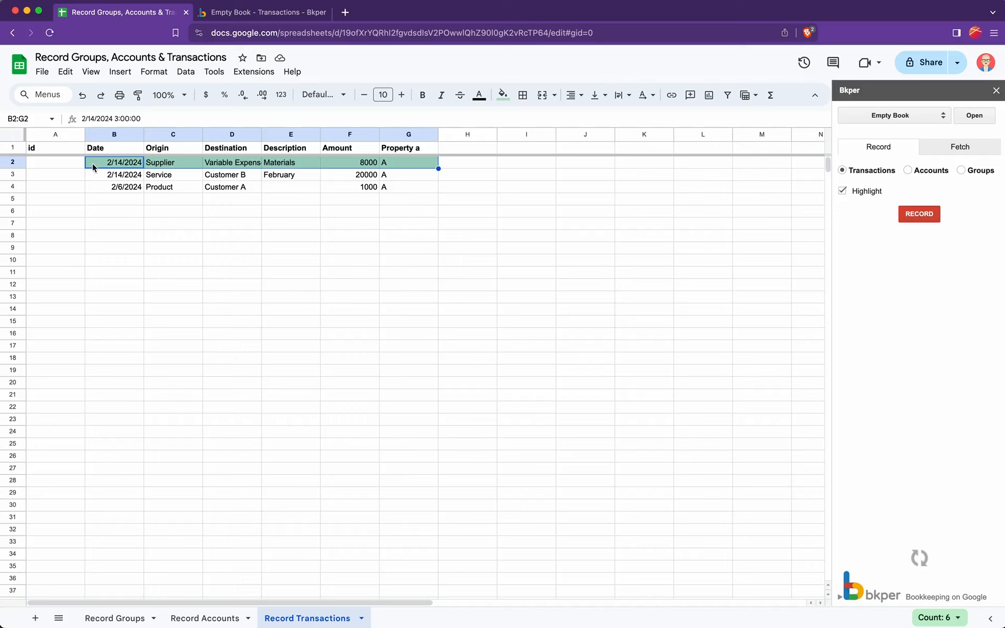
Step: Reset the fill color of B2:G2 and generate Bkper transaction IDs for the rows, starting in A2
click(505, 96)
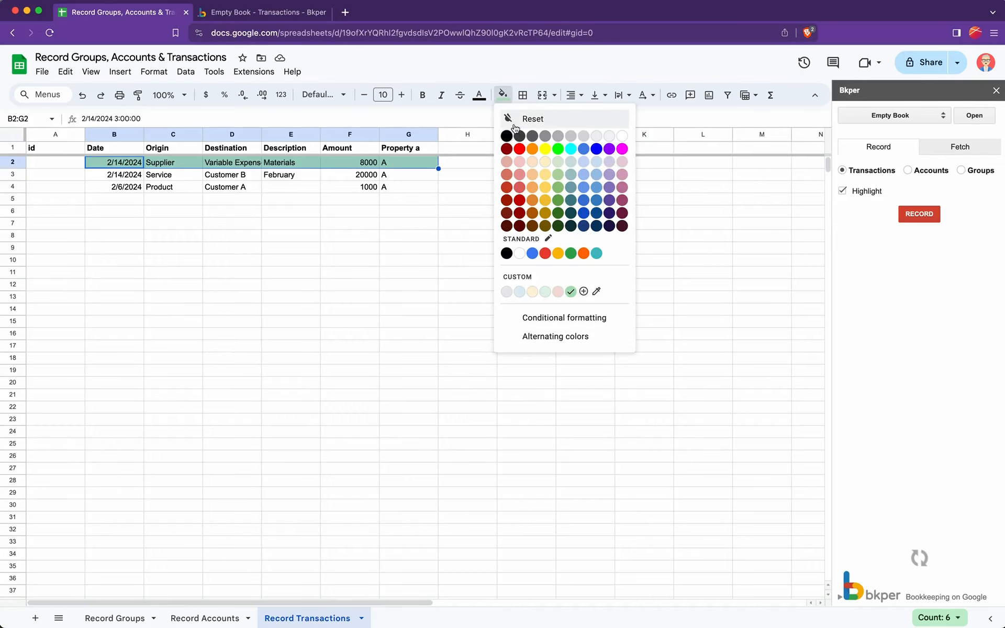
click(510, 121)
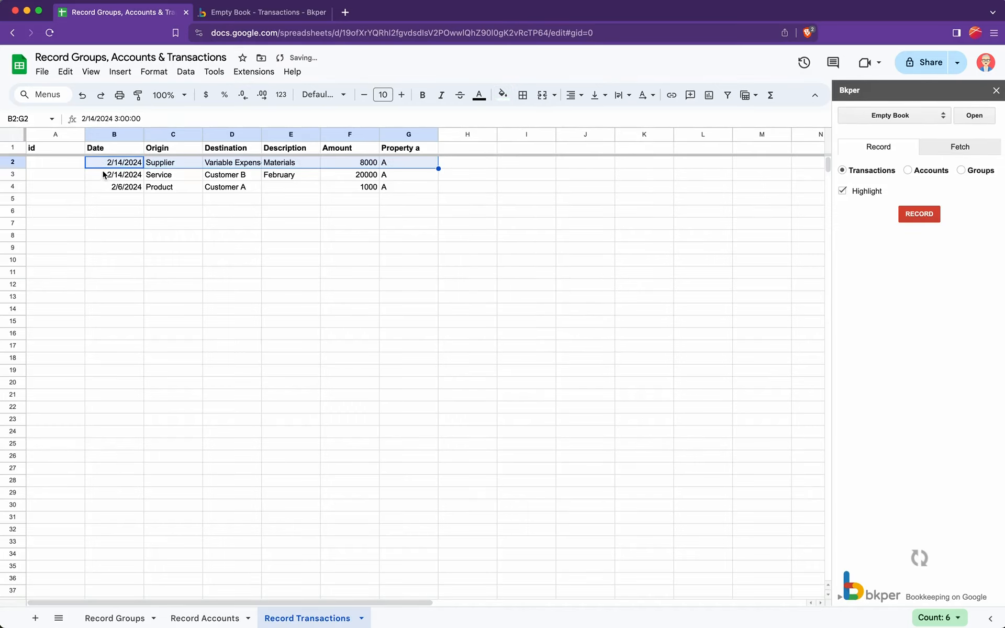
click(46, 165)
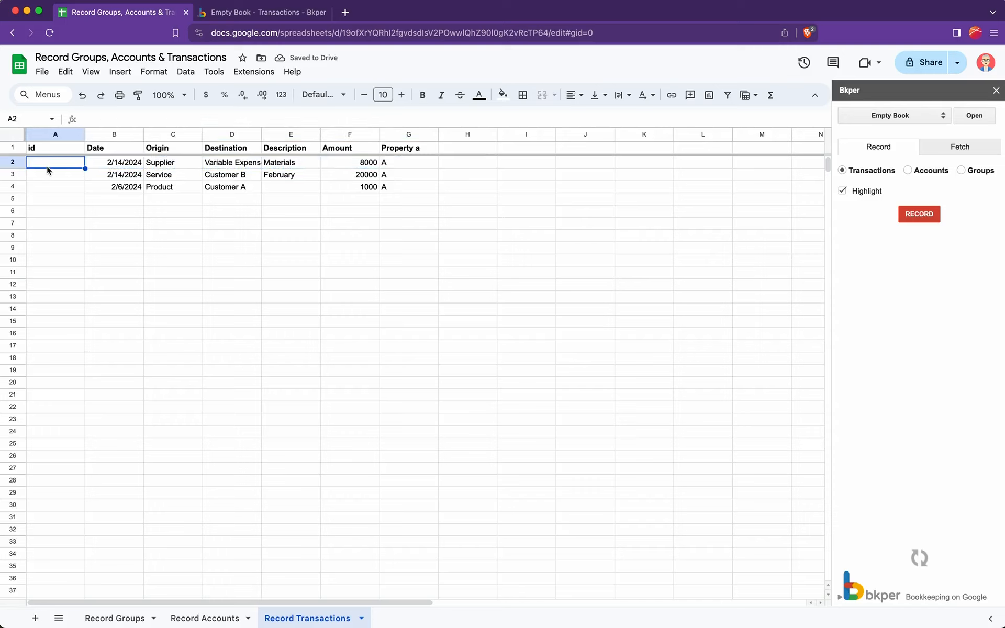
click(246, 72)
mouse_move(262, 186)
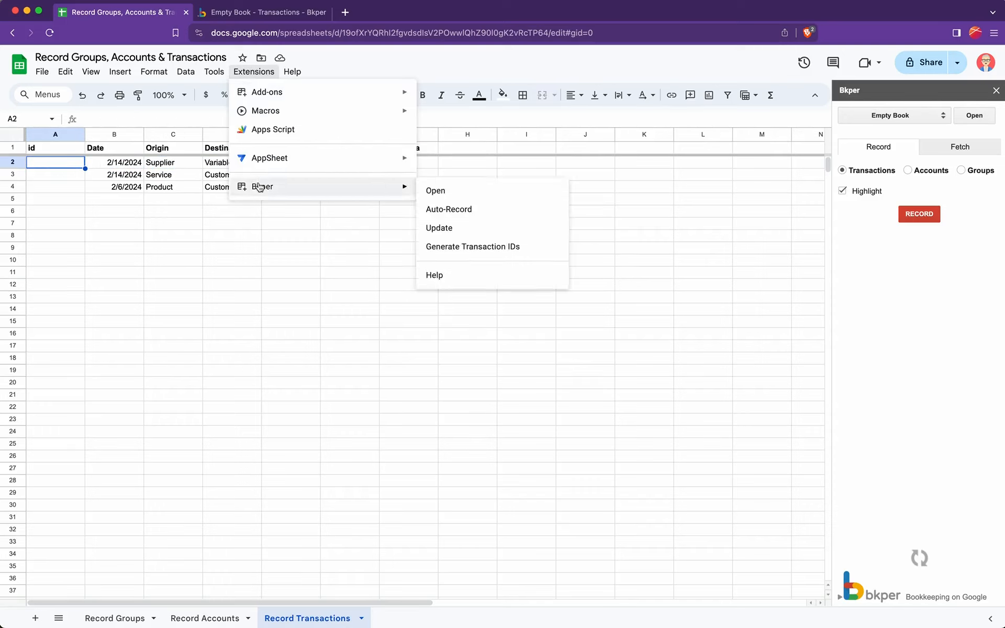
click(457, 248)
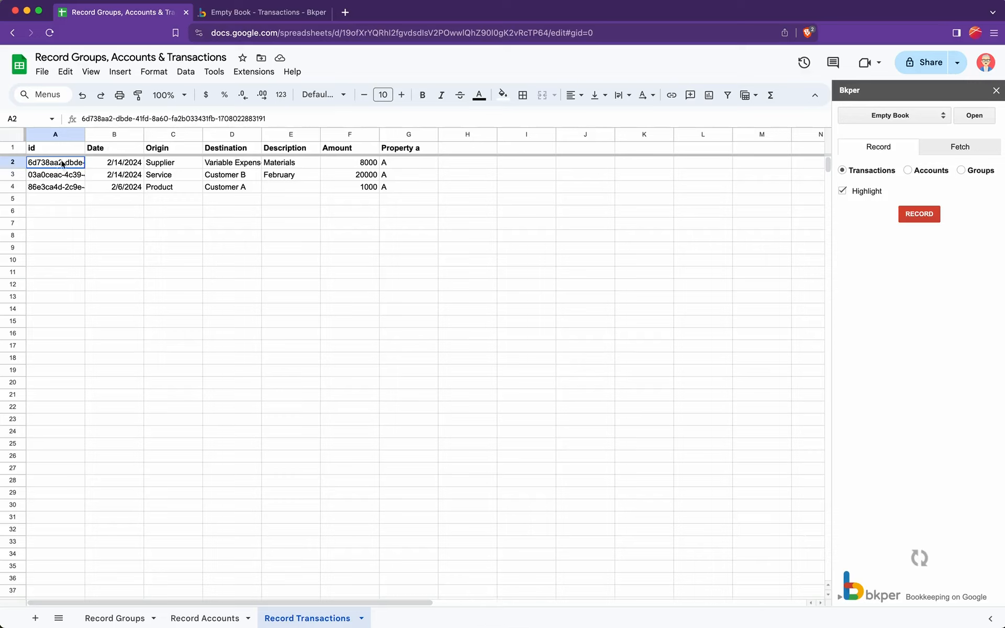
Step: Record the Materials transaction row including its id (A2:G2) in the Empty Book and check it in Bkper
drag(62, 164, 408, 164)
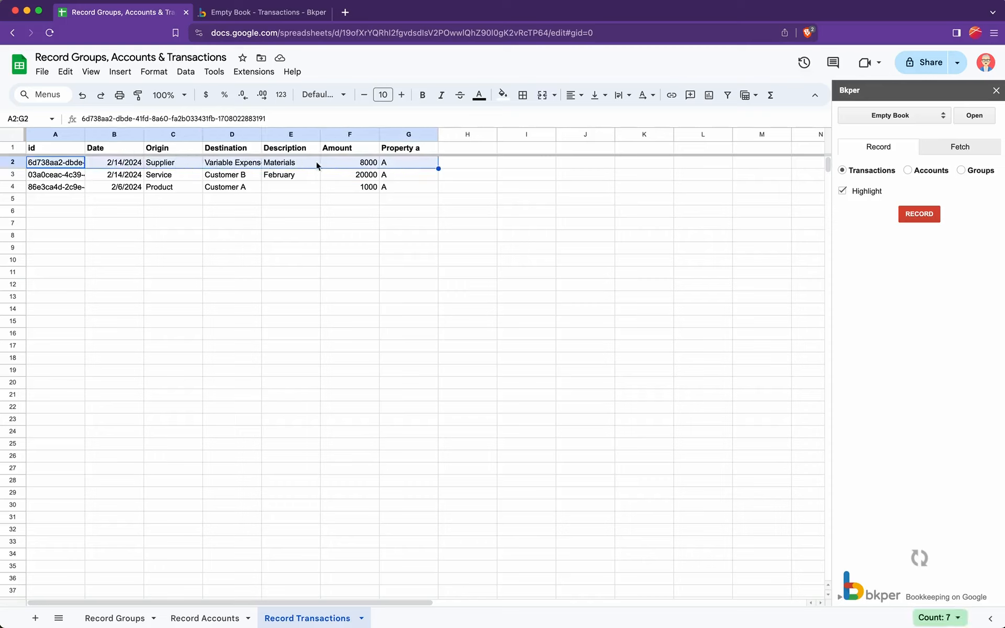
click(930, 216)
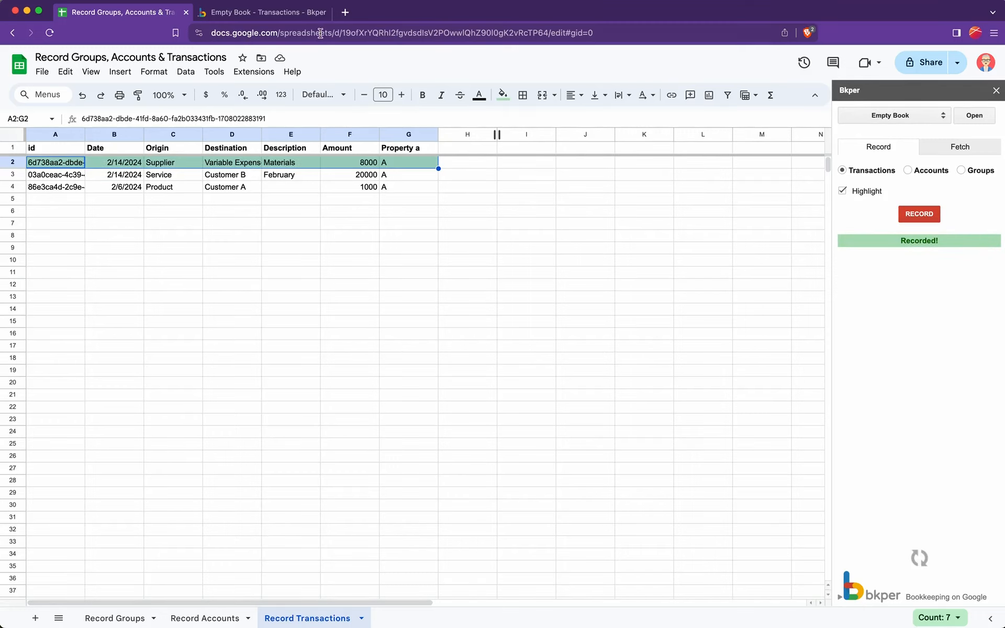
click(264, 12)
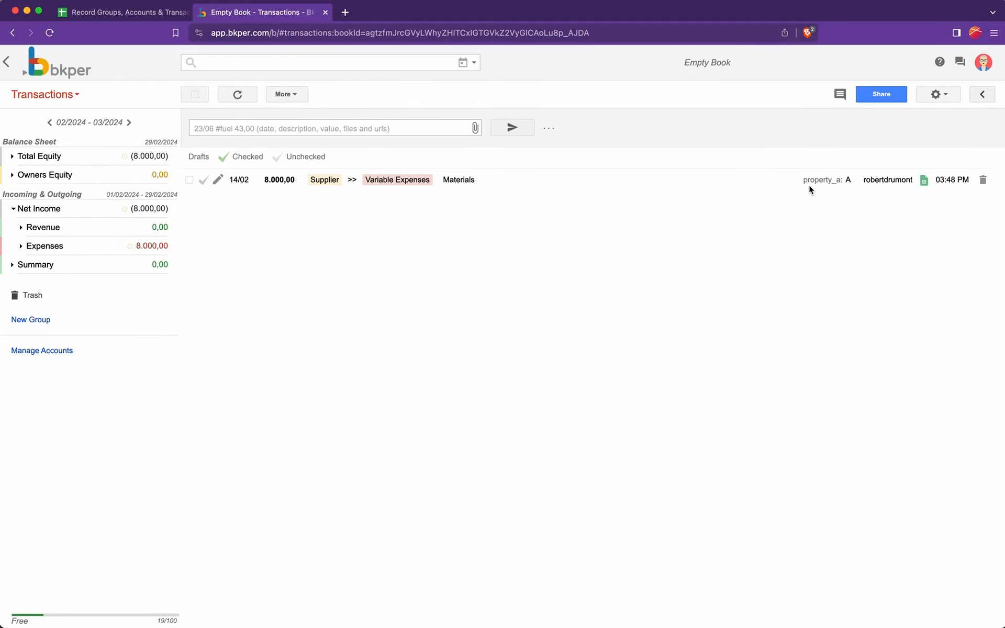
Step: Reset the fill color of A2:G2 in Google Sheets, record the row again with the same id, and check Bkper for duplicates
click(151, 14)
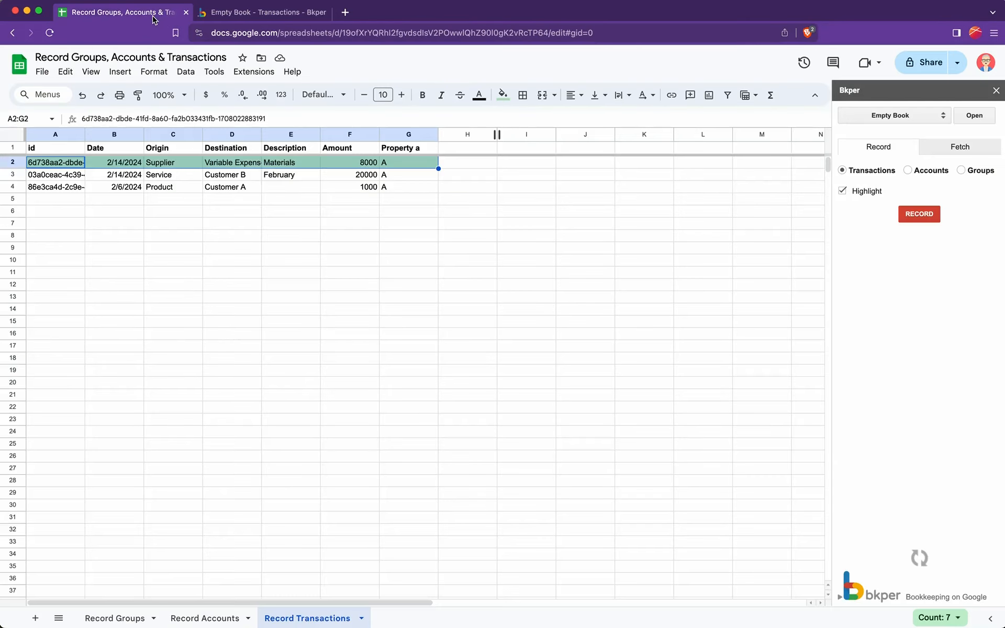
drag(64, 167, 414, 163)
click(502, 95)
click(522, 119)
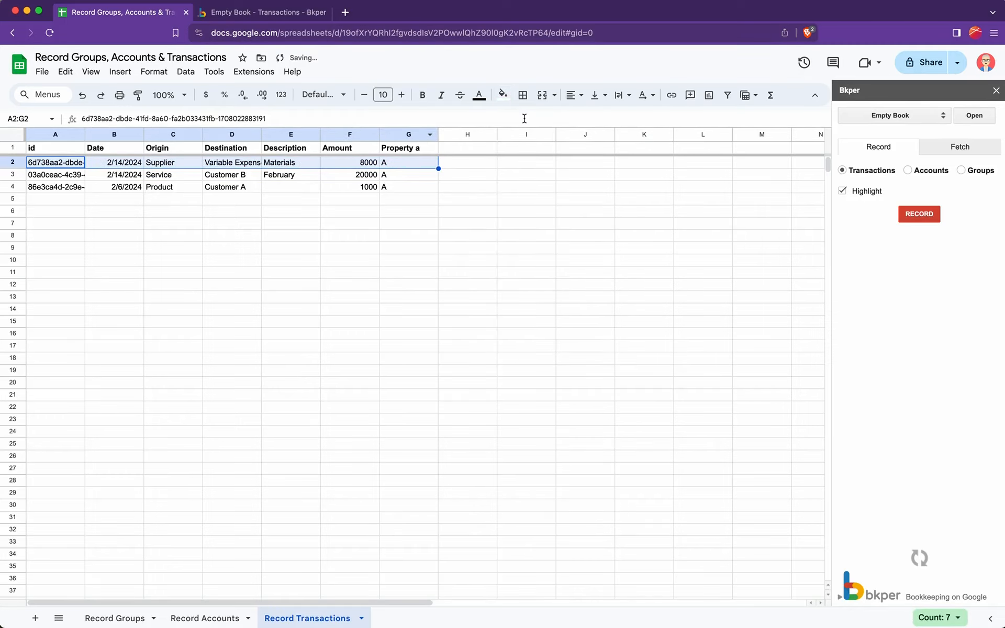
drag(63, 162, 407, 162)
click(916, 214)
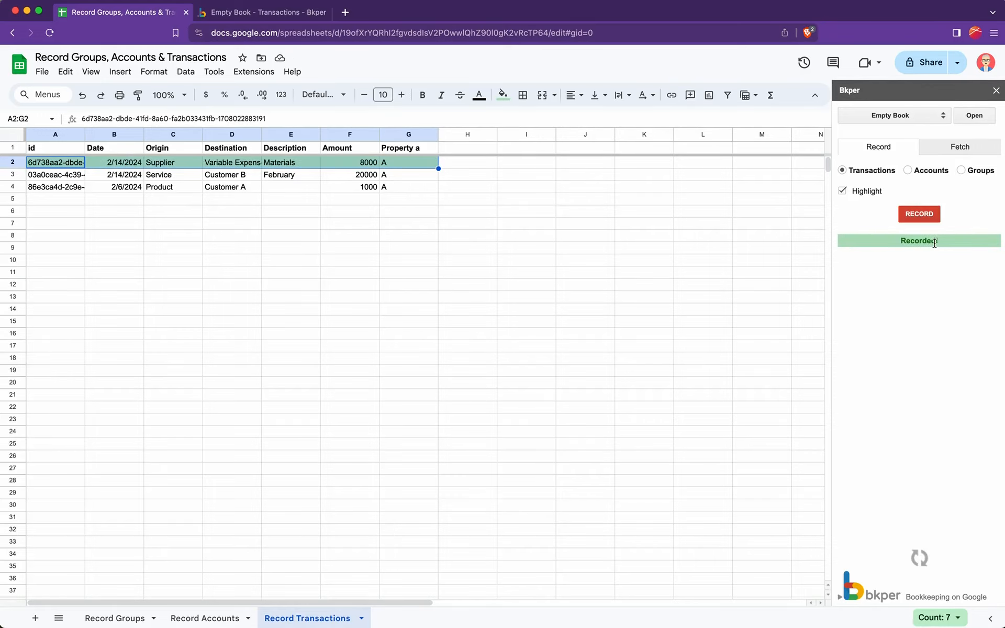
click(244, 11)
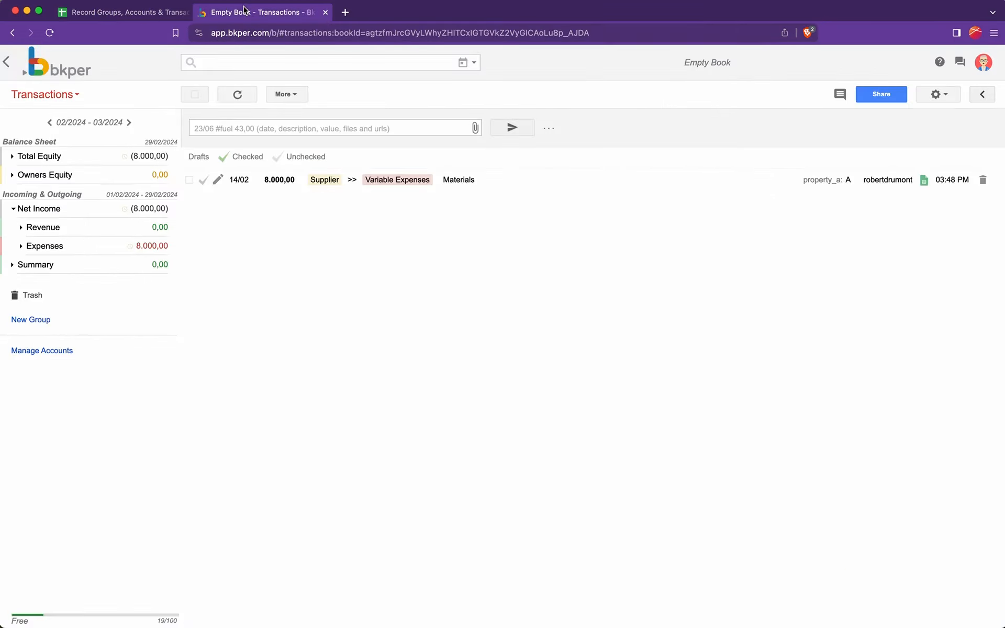
Step: Refresh the Bkper book, record the Service and Product transaction rows (A3:G4) from Google Sheets in the Empty Book, and view them in Bkper
click(239, 95)
click(127, 14)
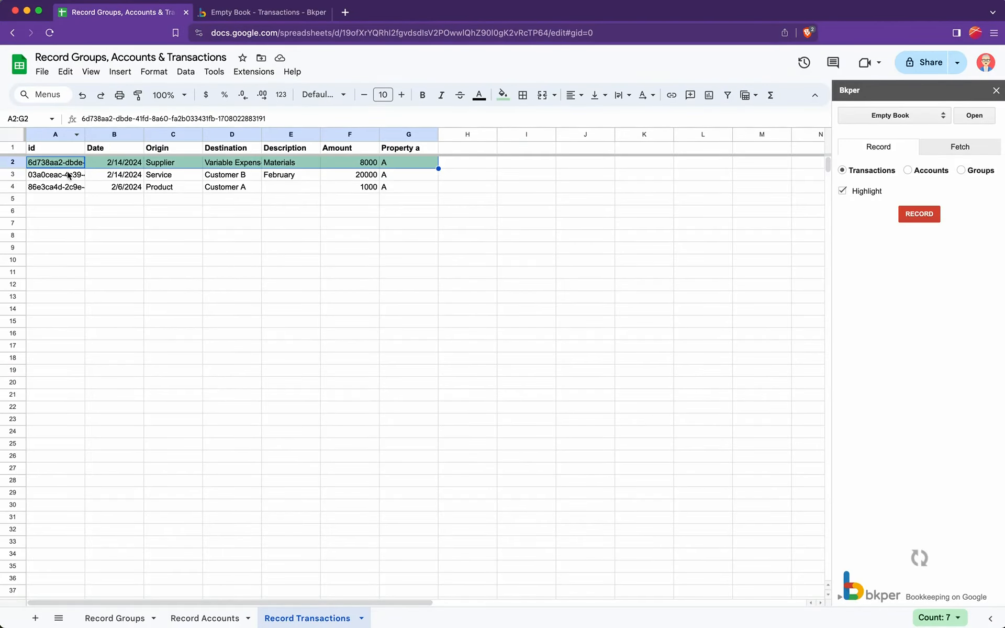
drag(67, 175, 388, 187)
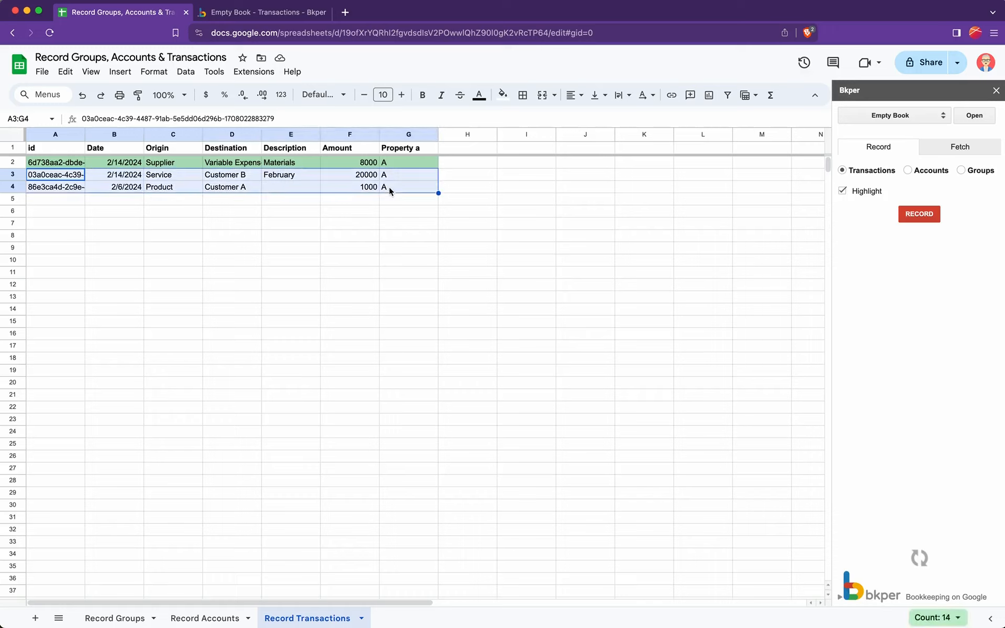
click(922, 215)
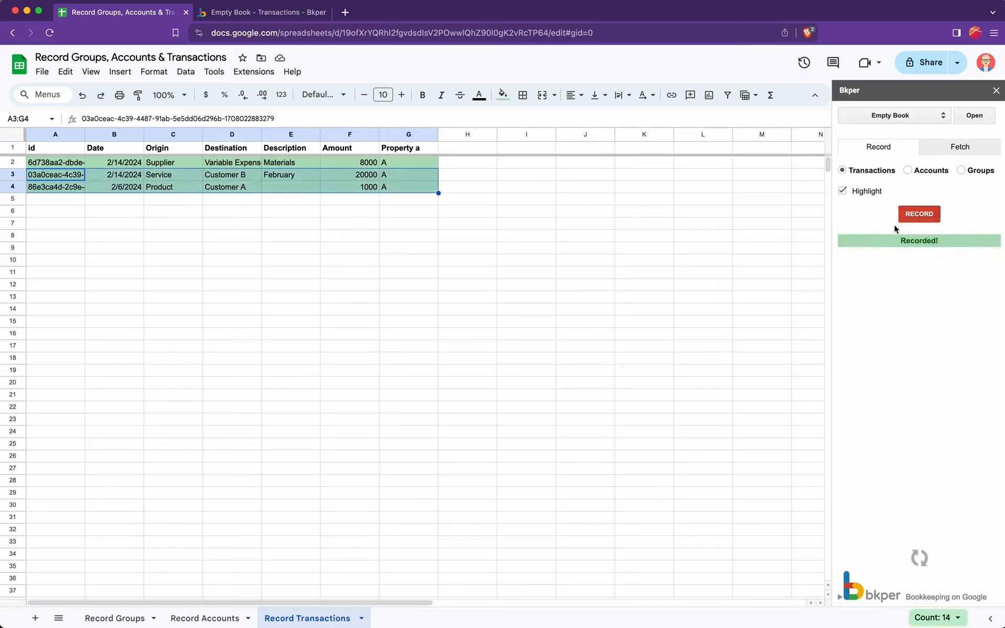
click(283, 15)
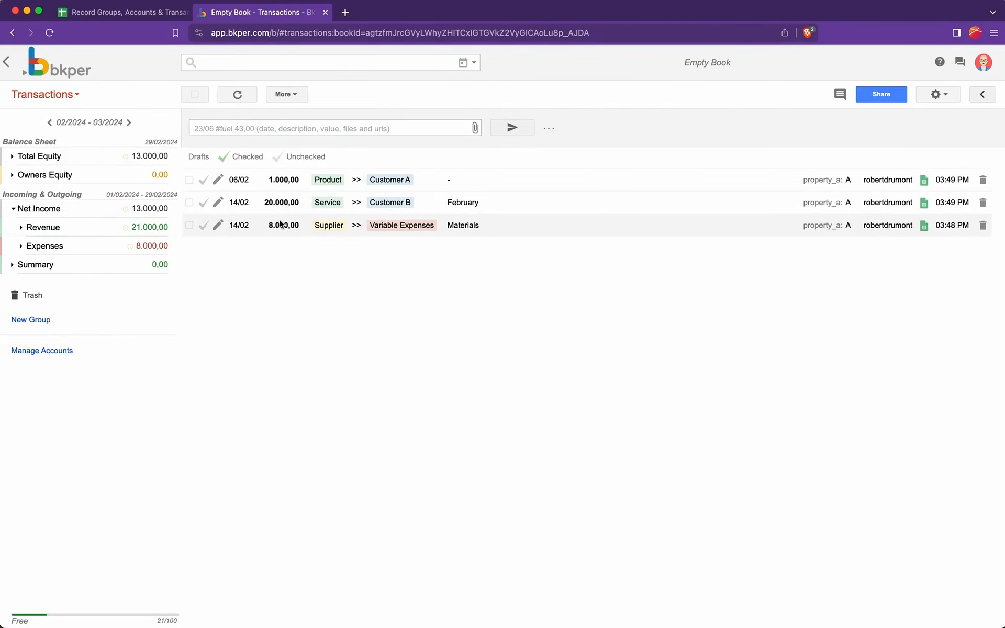
Step: Reset the fill color of A2:G4 in Google Sheets, record all three rows again, and check Bkper for duplicates before returning to the spreadsheet
click(129, 17)
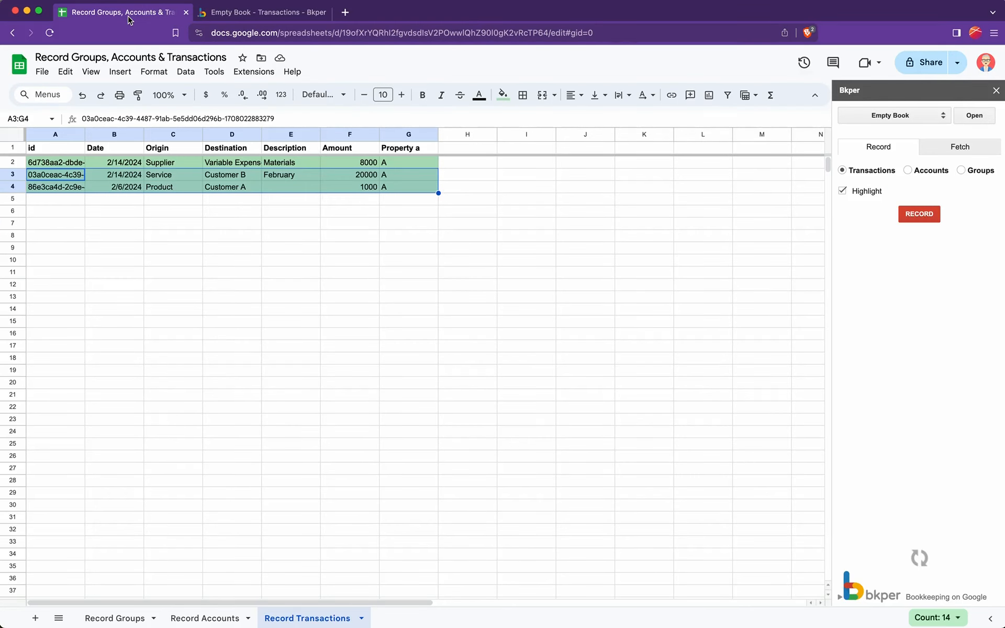
drag(55, 162, 415, 187)
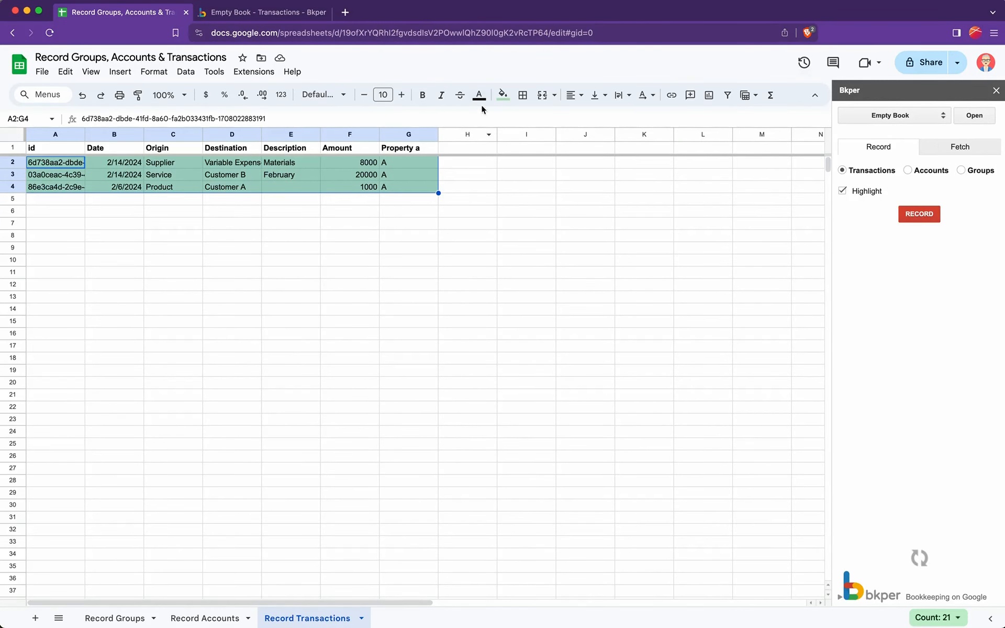
click(503, 95)
click(521, 116)
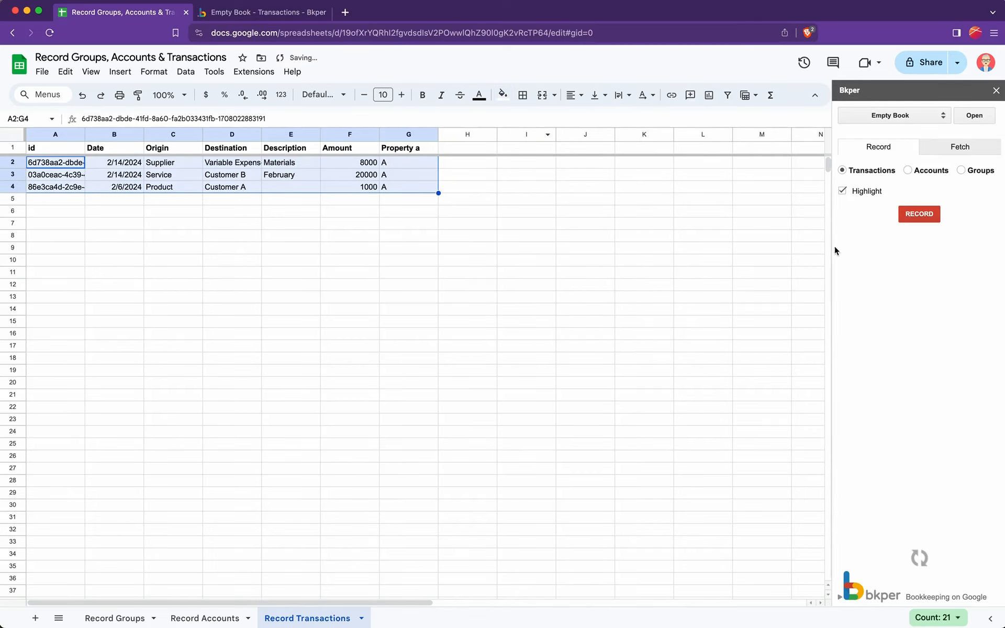
click(920, 214)
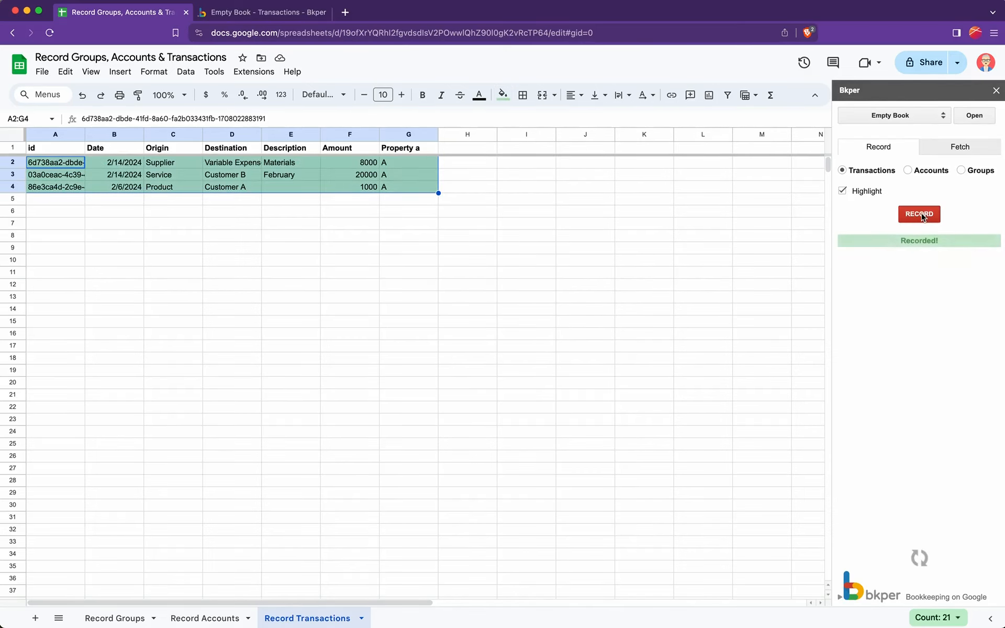
click(270, 19)
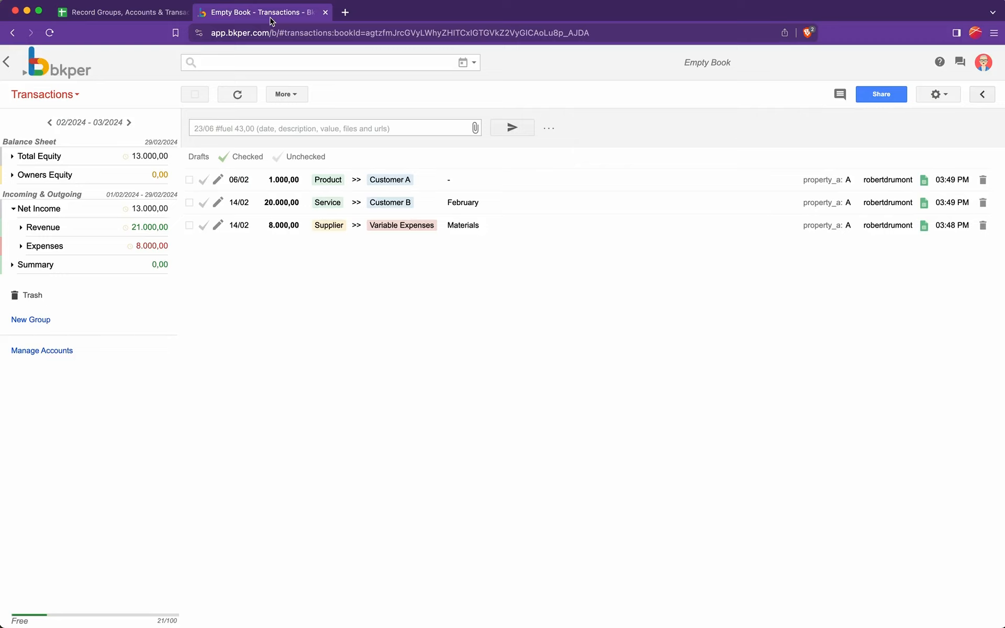
click(235, 95)
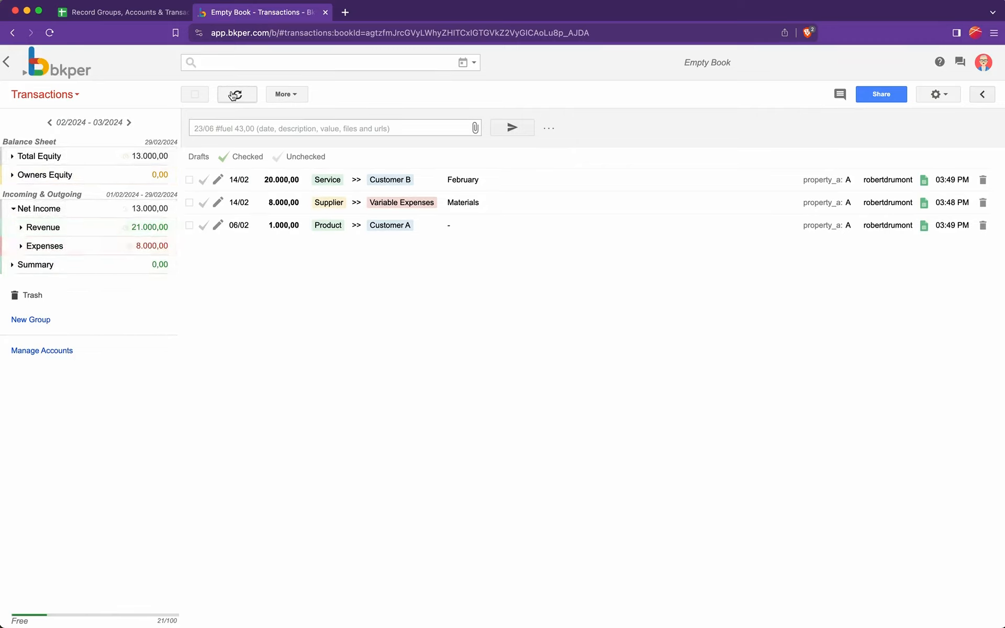
click(109, 12)
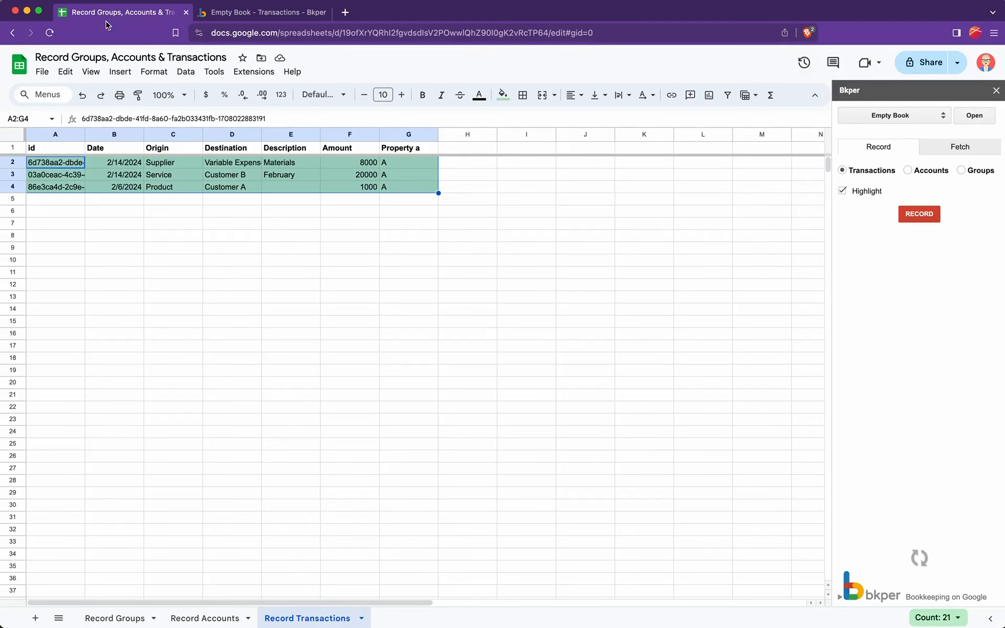